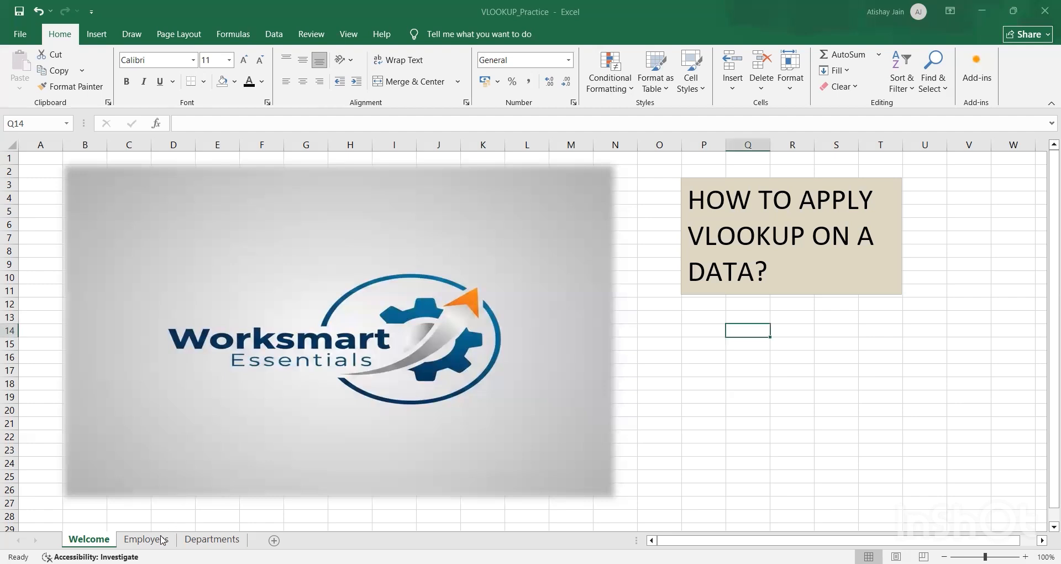
Step: Examine the employee table on the Employees sheet, from Name and DepartmentCode through Salary to the empty Department Name column
{"action": "left_click", "coordinate": [161, 540]}
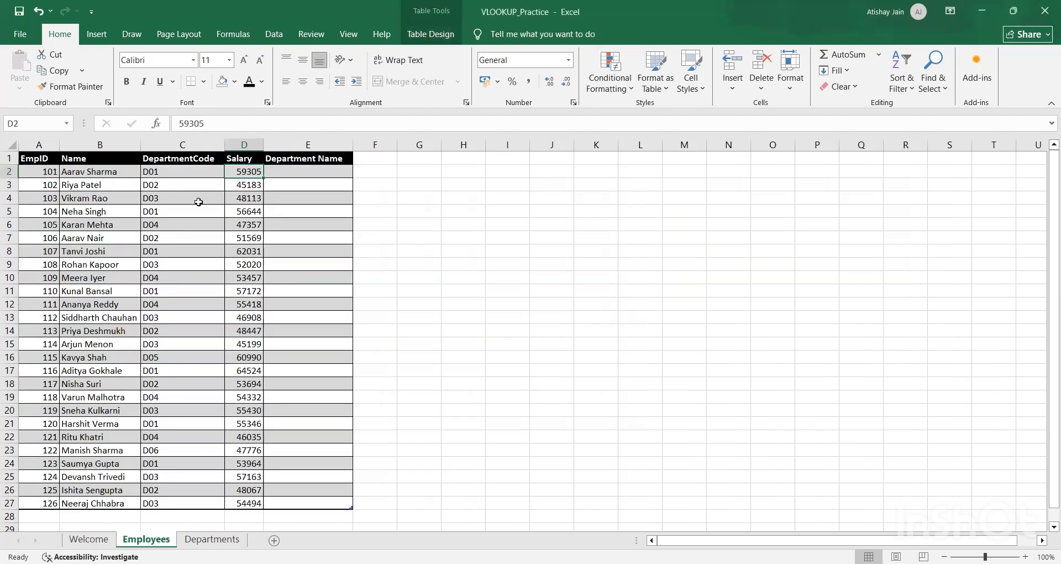
{"action": "key", "text": "Left"}
{"action": "key", "text": "Left"}
{"action": "key", "text": "Left"}
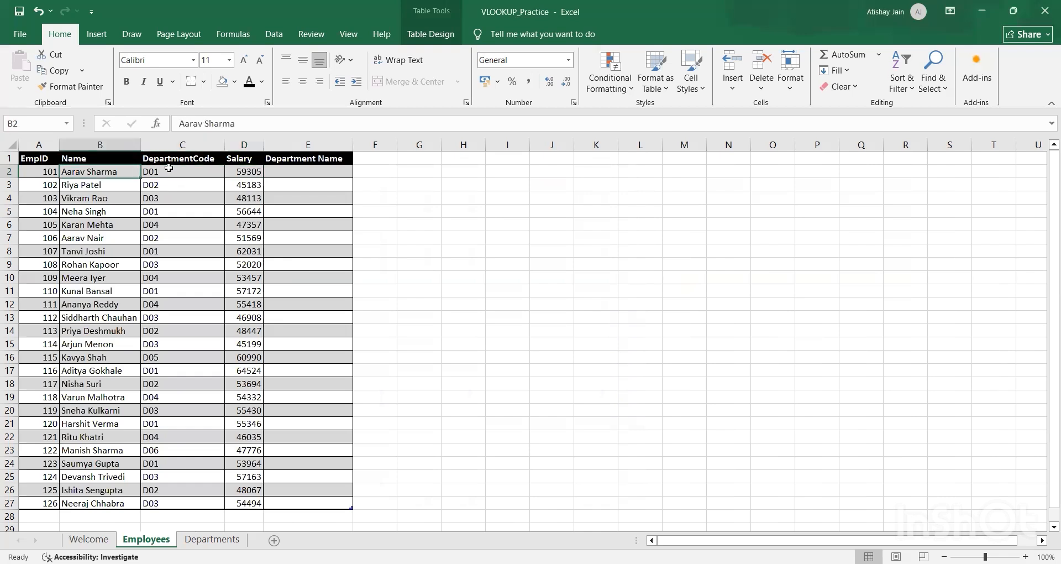
{"action": "key", "text": "Right"}
{"action": "key", "text": "Right"}
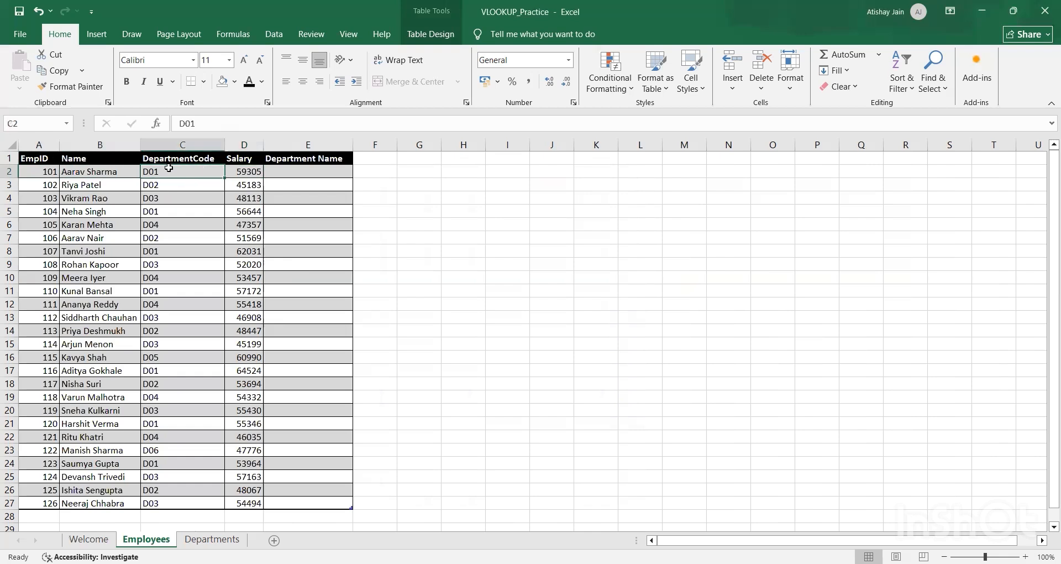
{"action": "key", "text": "Right"}
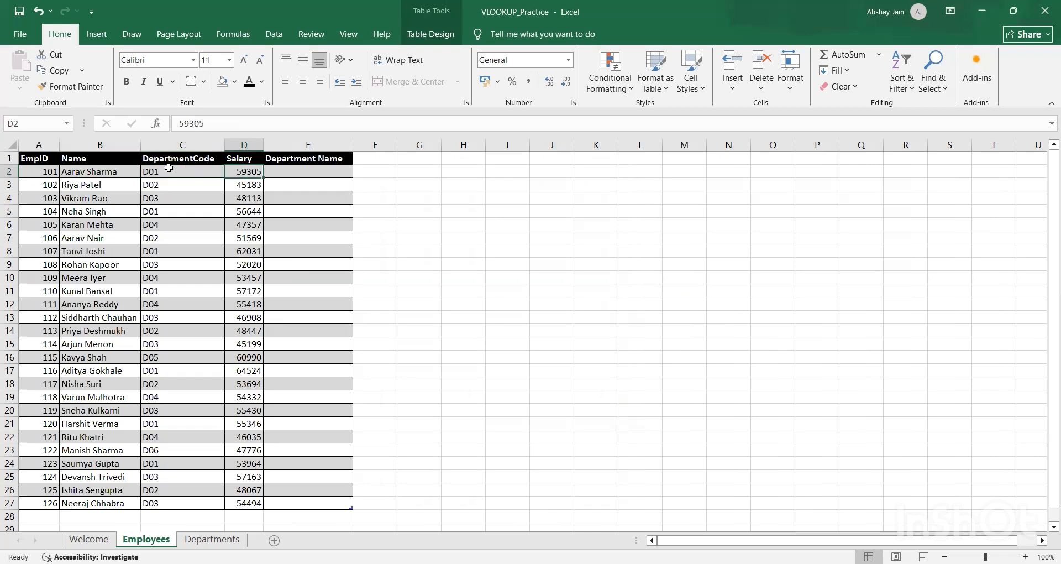
{"action": "key", "text": "Right"}
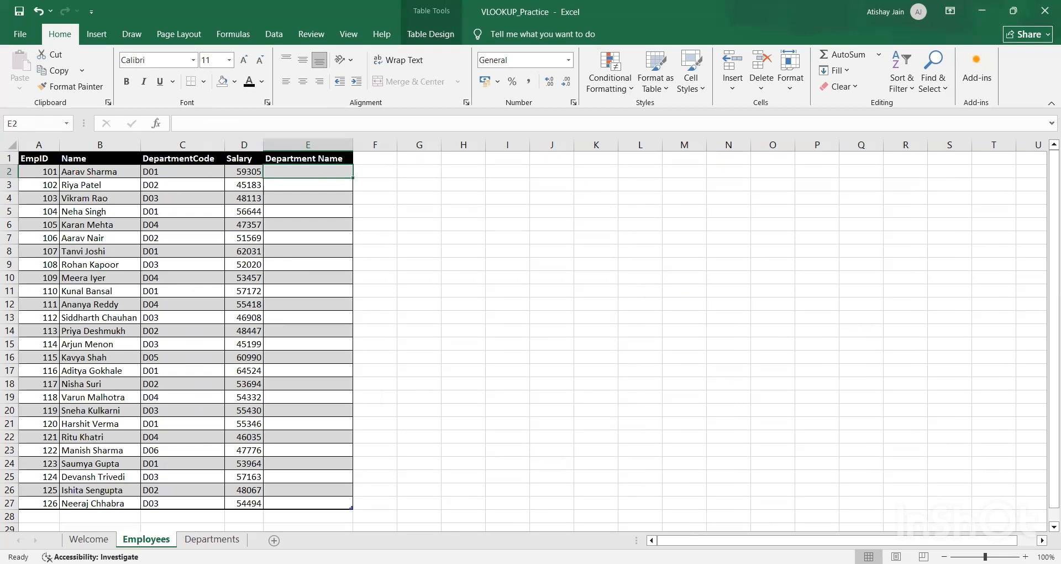
Step: Examine the department codes and their matching department names on the Departments sheet
{"action": "left_click", "coordinate": [212, 539]}
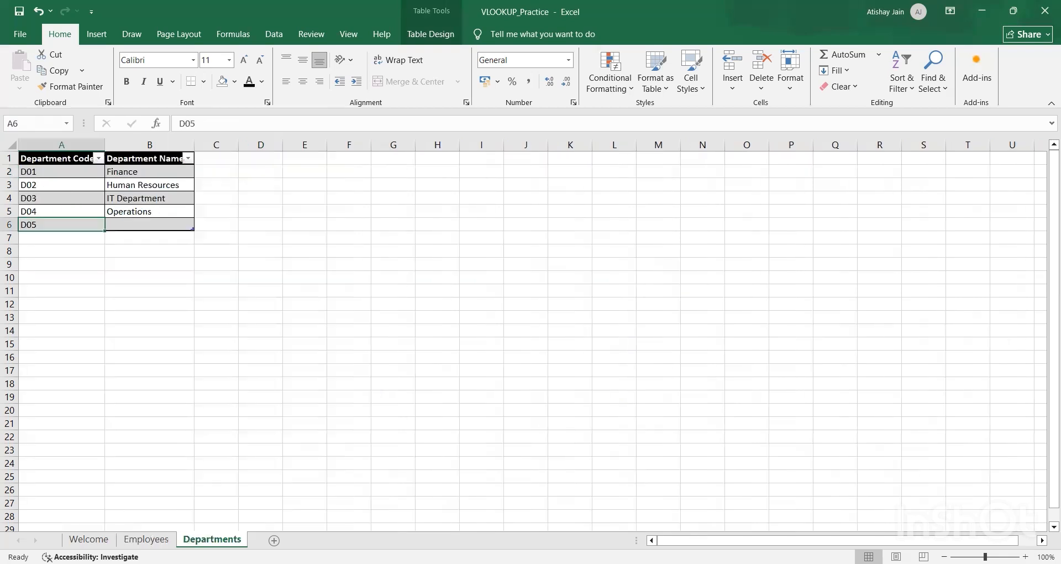
{"action": "key", "text": "Up"}
{"action": "key", "text": "Up"}
{"action": "key", "text": "Up"}
{"action": "key", "text": "Up"}
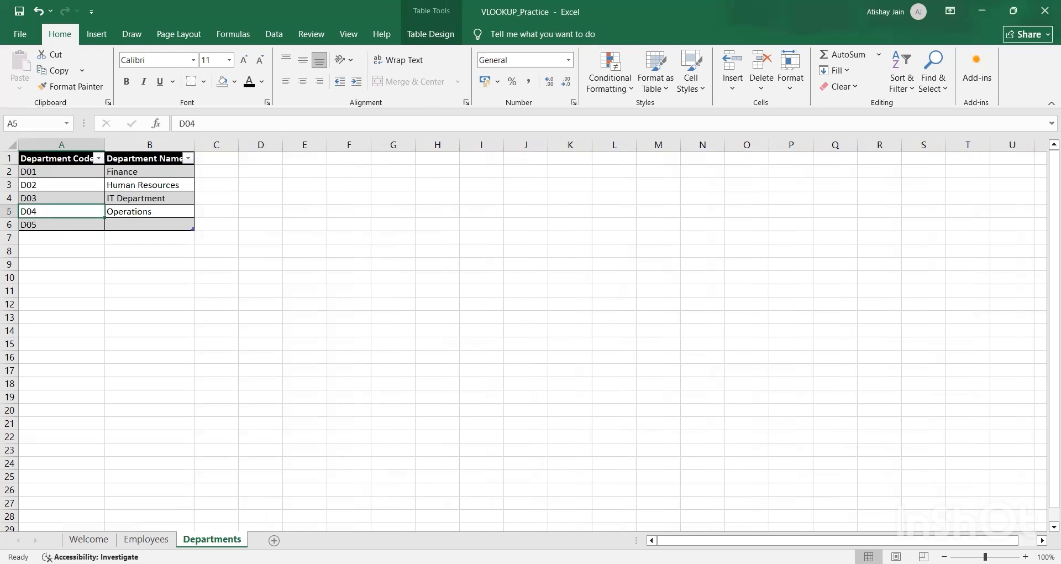
{"action": "key", "text": "shift+Down"}
{"action": "key", "text": "shift+Down"}
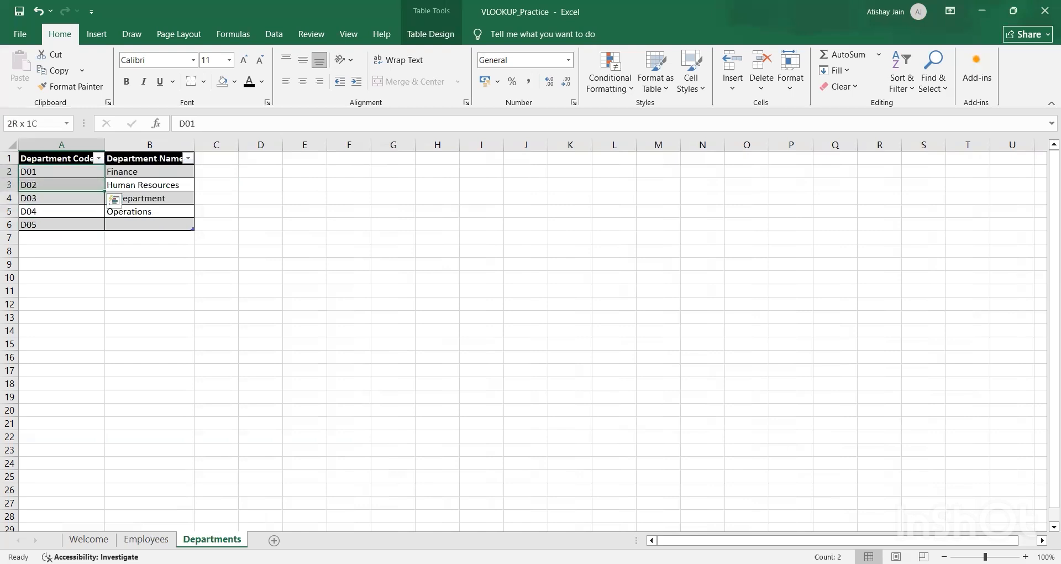
{"action": "key", "text": "shift+Down"}
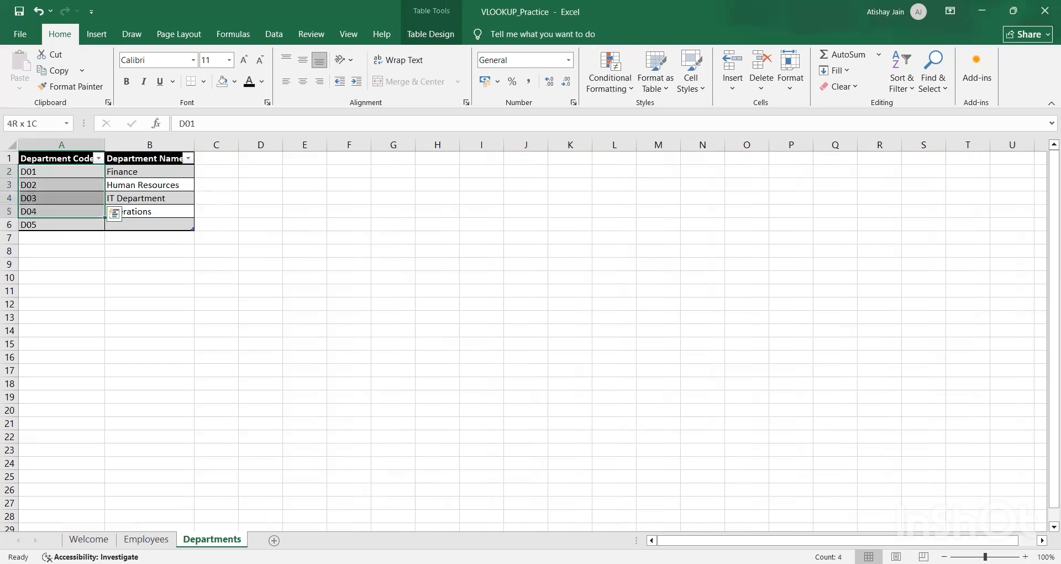
{"action": "key", "text": "Right"}
{"action": "key", "text": "Left"}
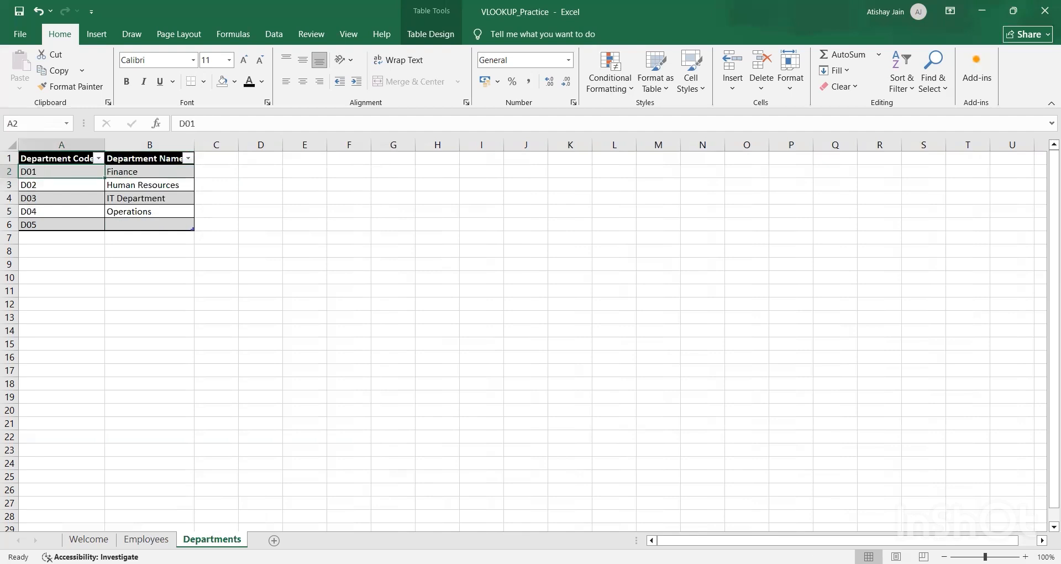
{"action": "key", "text": "Right"}
{"action": "key", "text": "Left"}
{"action": "key", "text": "Right"}
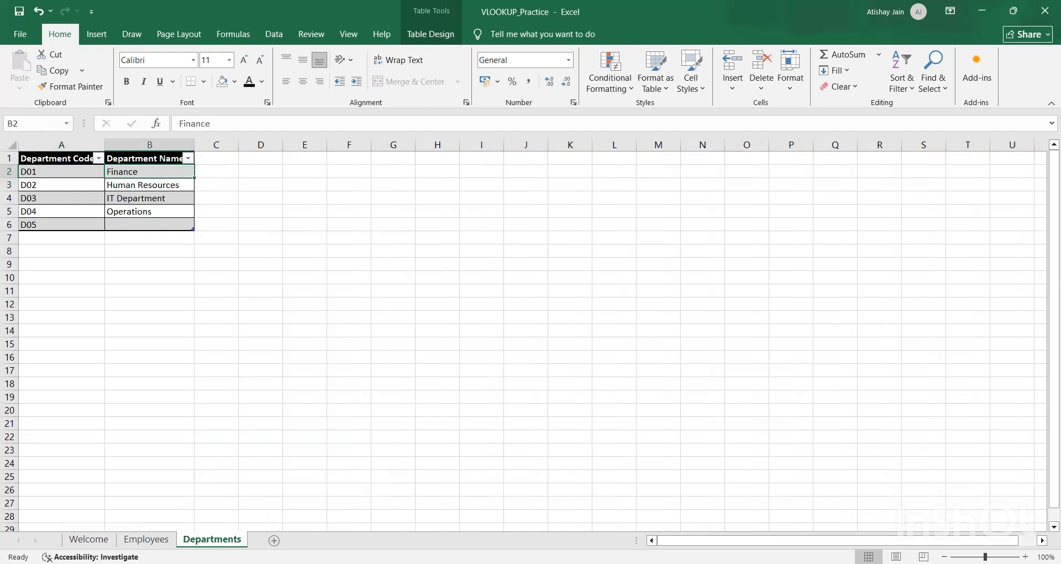
Step: In cell E2 of the Employees sheet, start a VLOOKUP formula with the same row's DepartmentCode as the lookup value
{"action": "key", "text": "ctrl+Page_Up"}
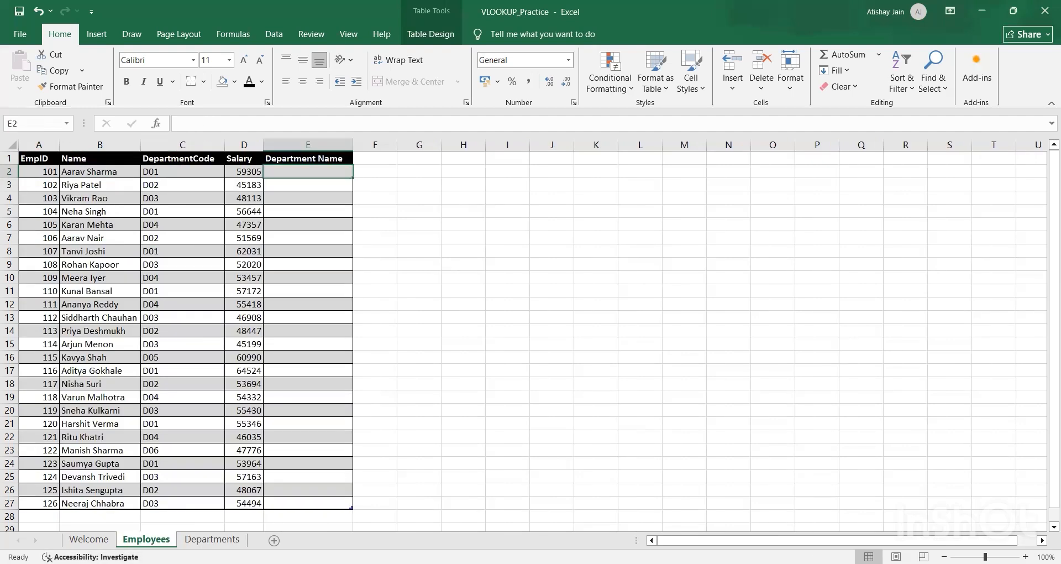
{"action": "left_click", "coordinate": [308, 158]}
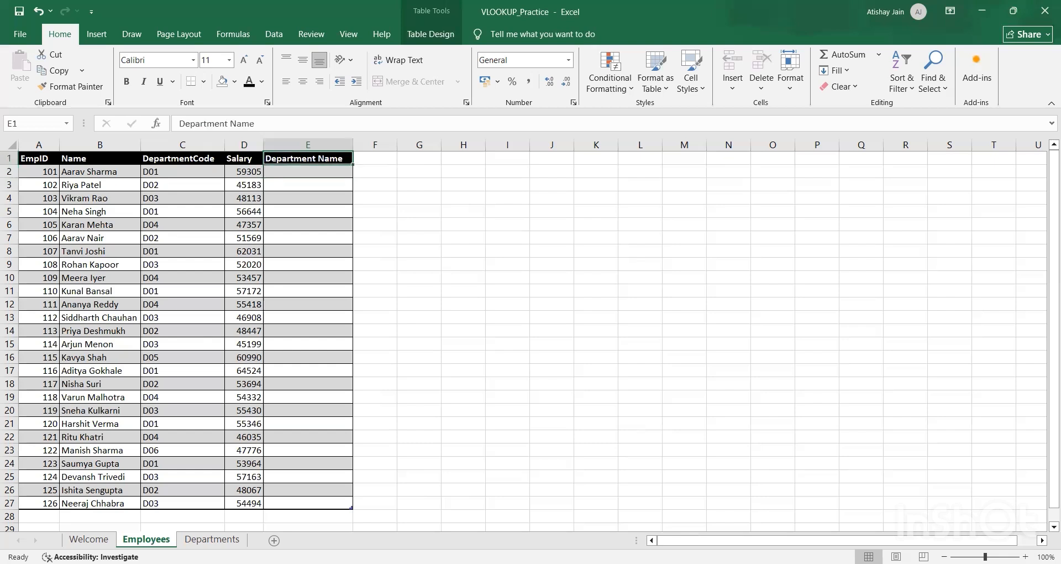
{"action": "key", "text": "Right"}
{"action": "key", "text": "Down"}
{"action": "key", "text": "Left"}
{"action": "key", "text": "Down"}
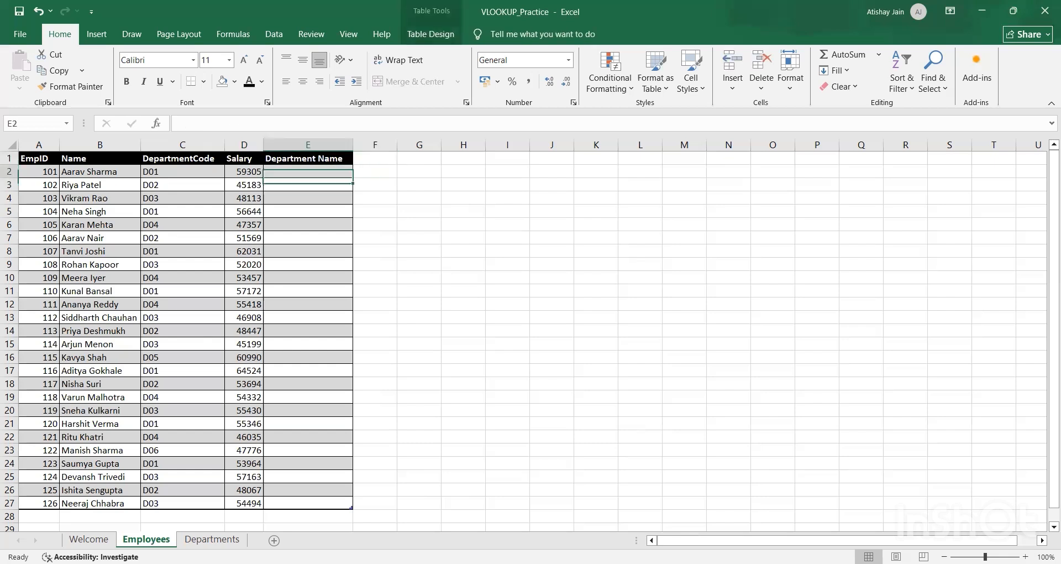
{"action": "key", "text": "Up"}
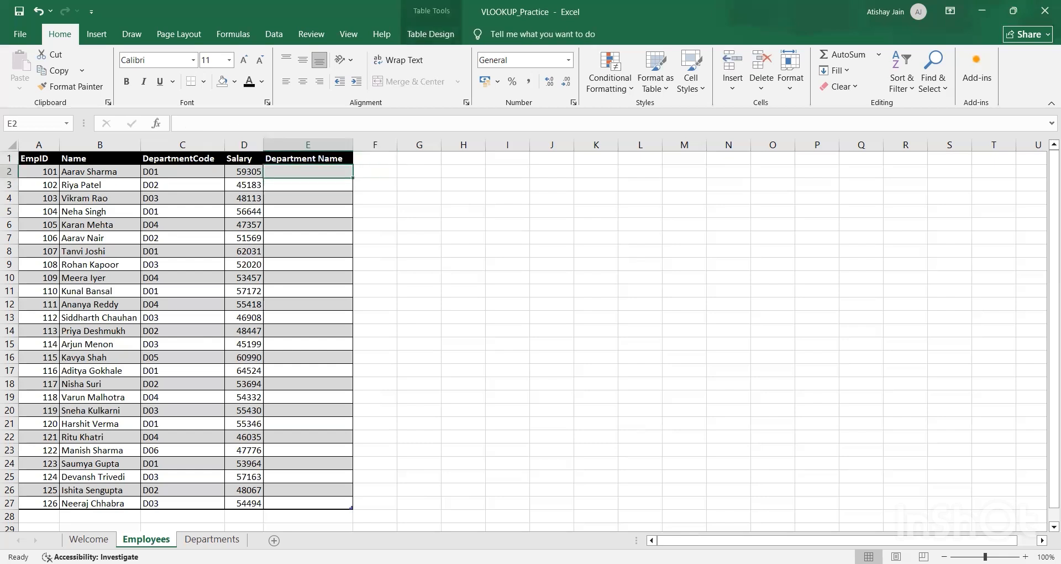
{"action": "type", "text": "="}
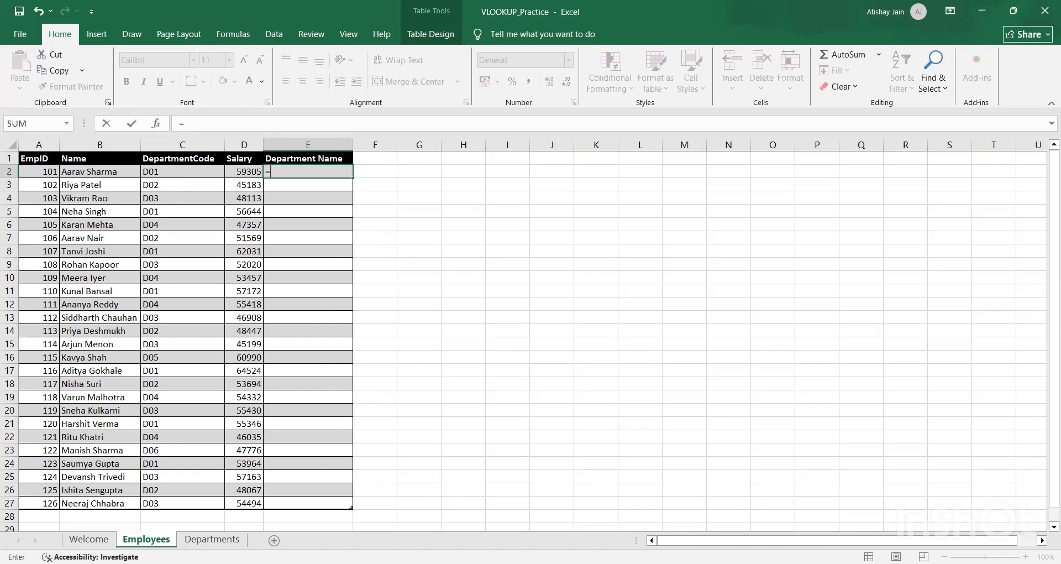
{"action": "type", "text": "vlookup("}
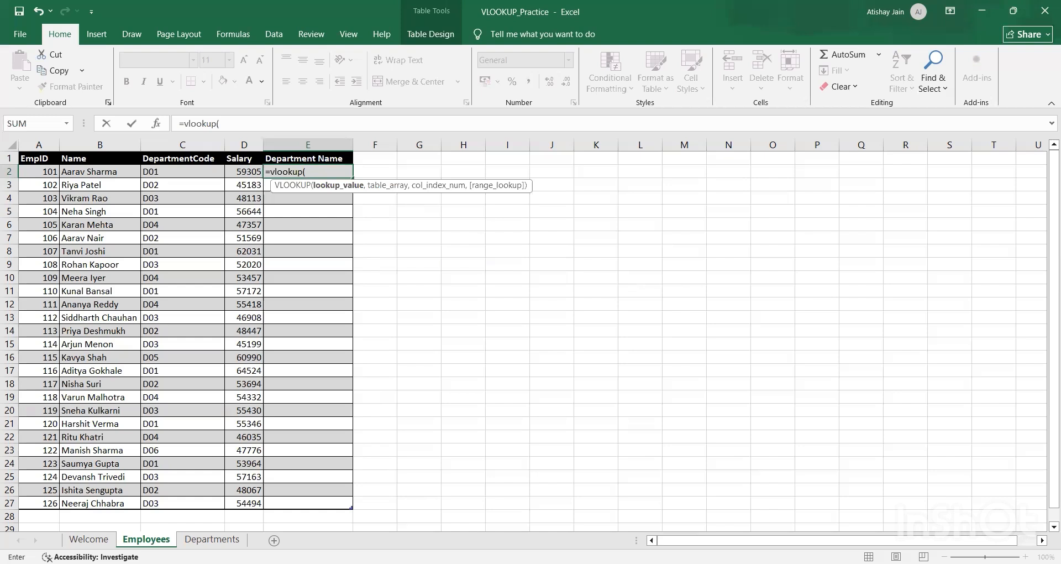
{"action": "left_click", "coordinate": [178, 172]}
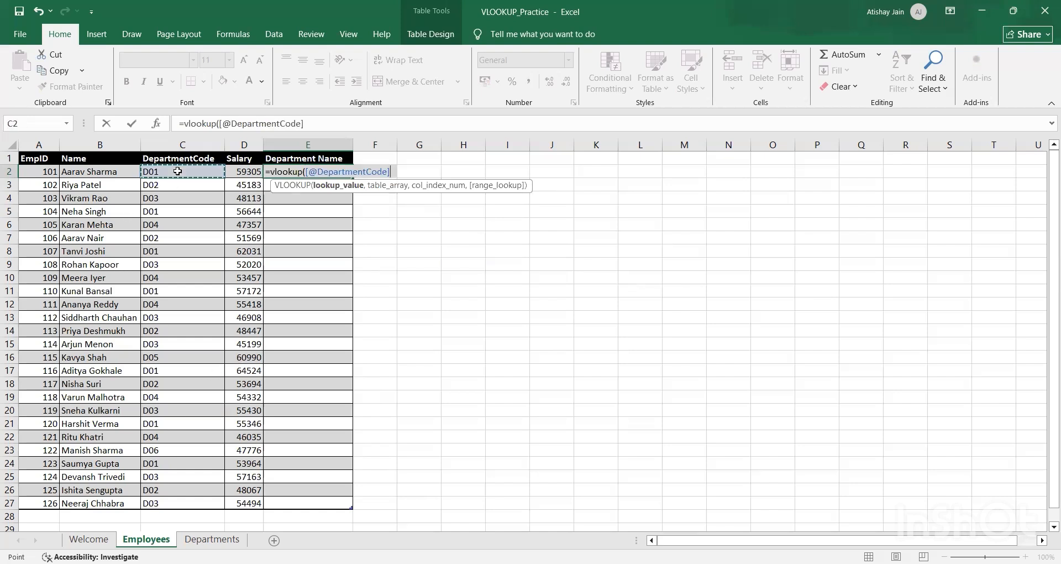
{"action": "type", "text": ","}
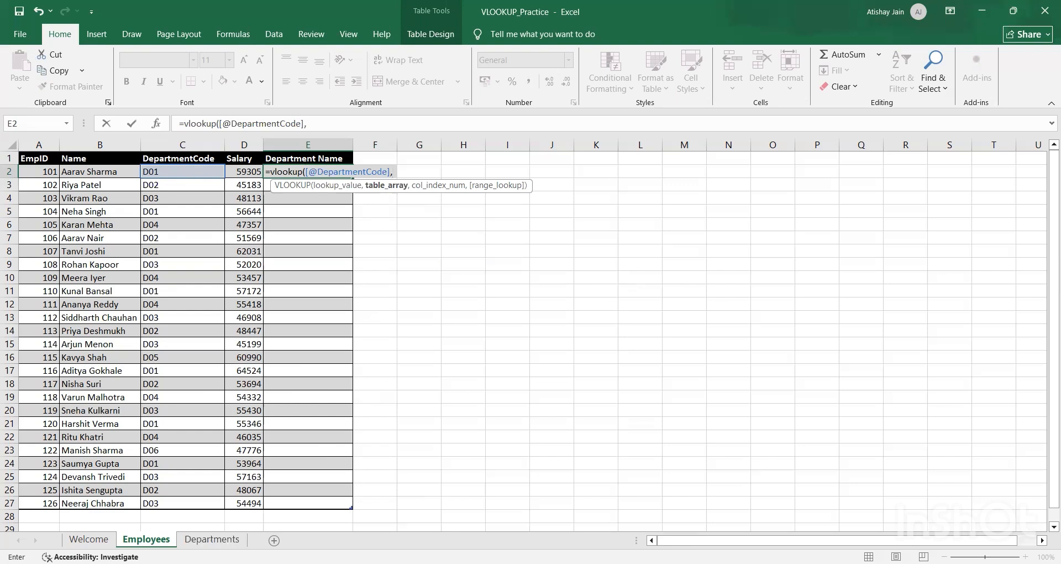
Step: Use the whole department table (Table5) on the Departments sheet as the table array and set the column index to 2
{"action": "left_click", "coordinate": [211, 539]}
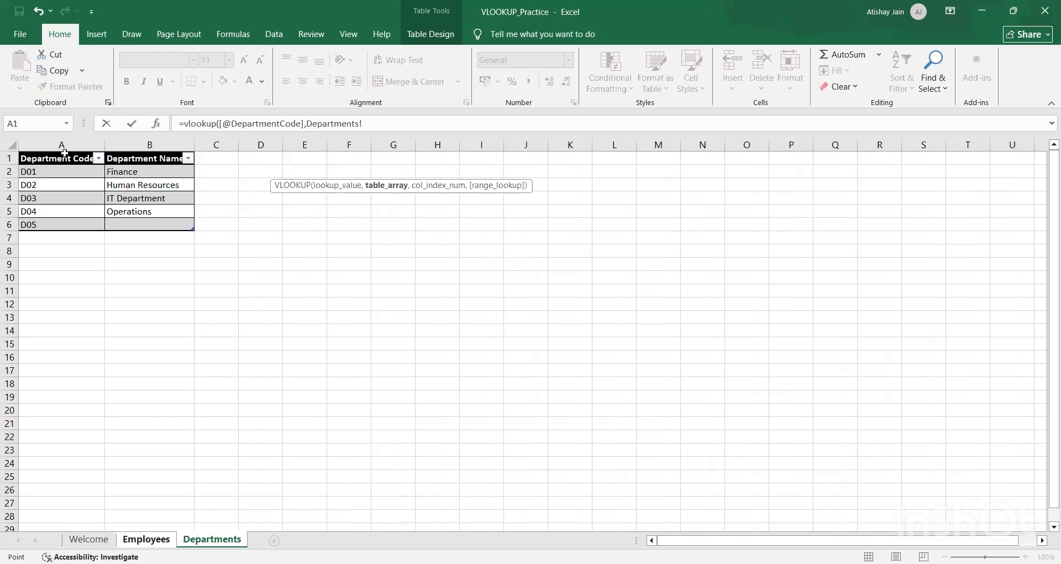
{"action": "left_click", "coordinate": [65, 149]}
{"action": "key", "text": "ctrl+a"}
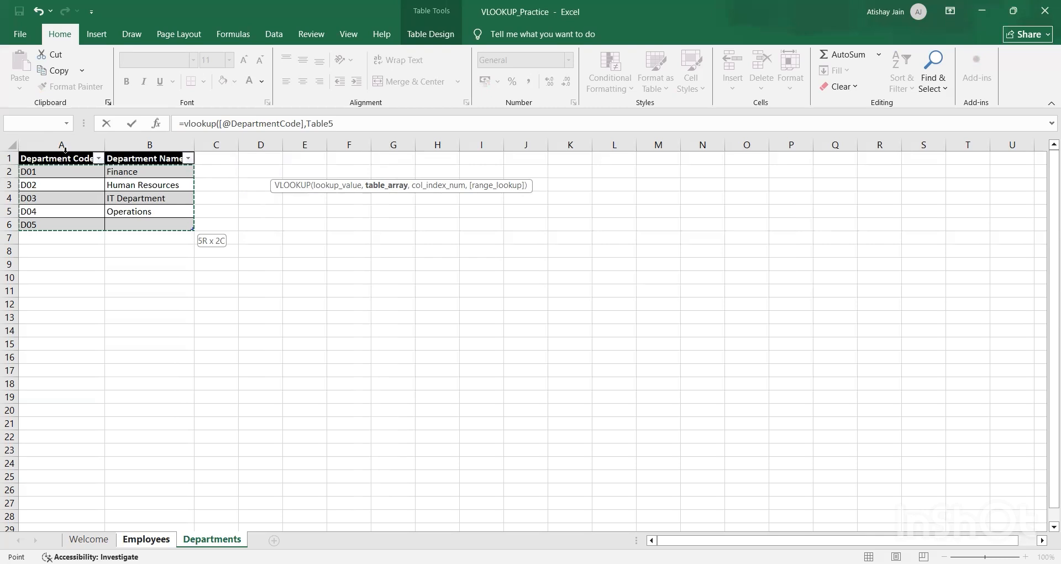
{"action": "type", "text": ","}
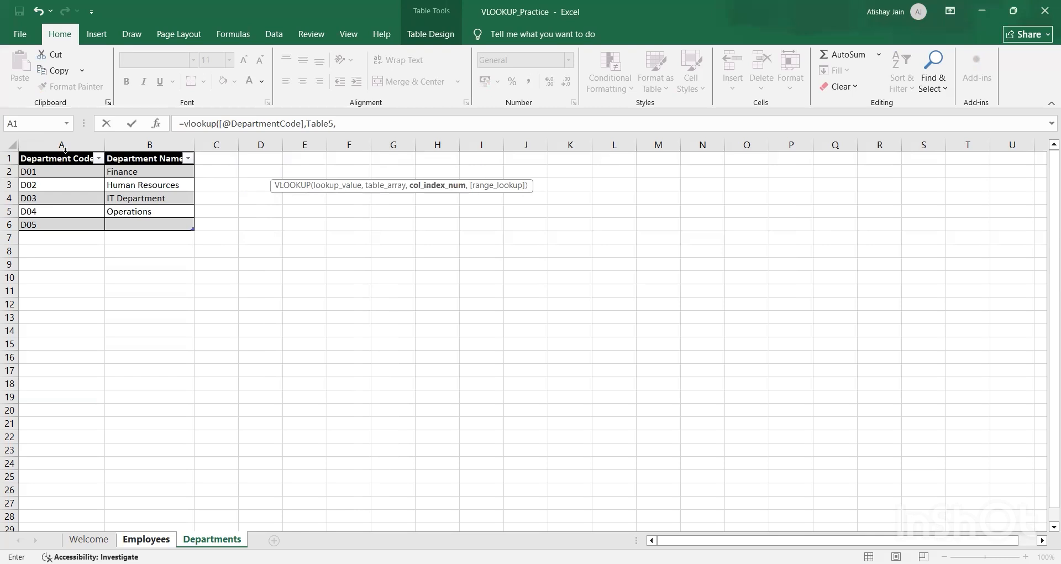
{"action": "type", "text": "2,"}
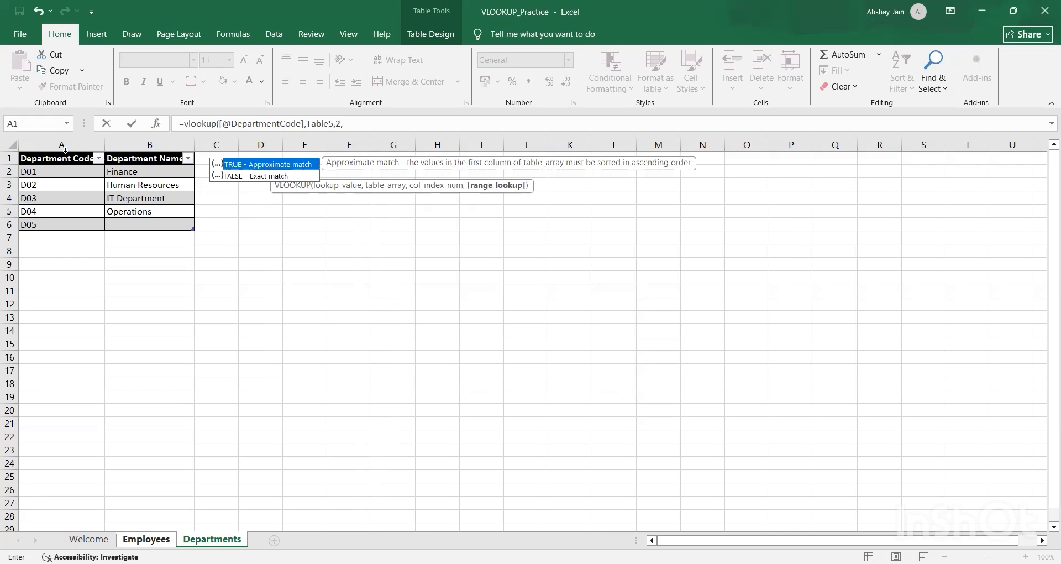
{"action": "type", "text": "FALSE"}
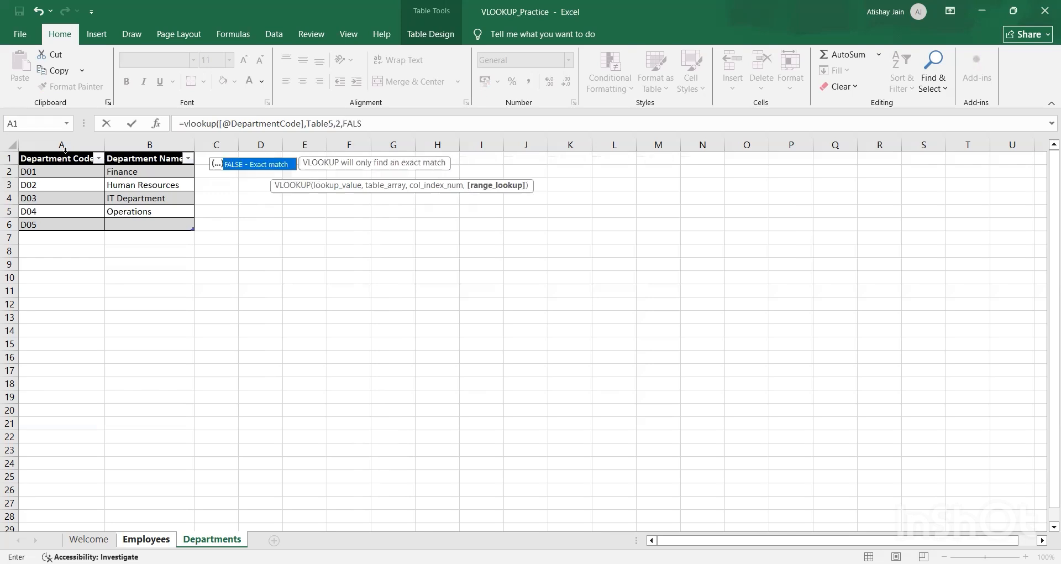
{"action": "key", "text": "BackSpace"}
{"action": "key", "text": "BackSpace"}
{"action": "key", "text": "BackSpace"}
{"action": "key", "text": "BackSpace"}
{"action": "key", "text": "BackSpace"}
Step: Set the range lookup argument to 0 for an exact match and complete the VLOOKUP formula in E2
{"action": "type", "text": "0"}
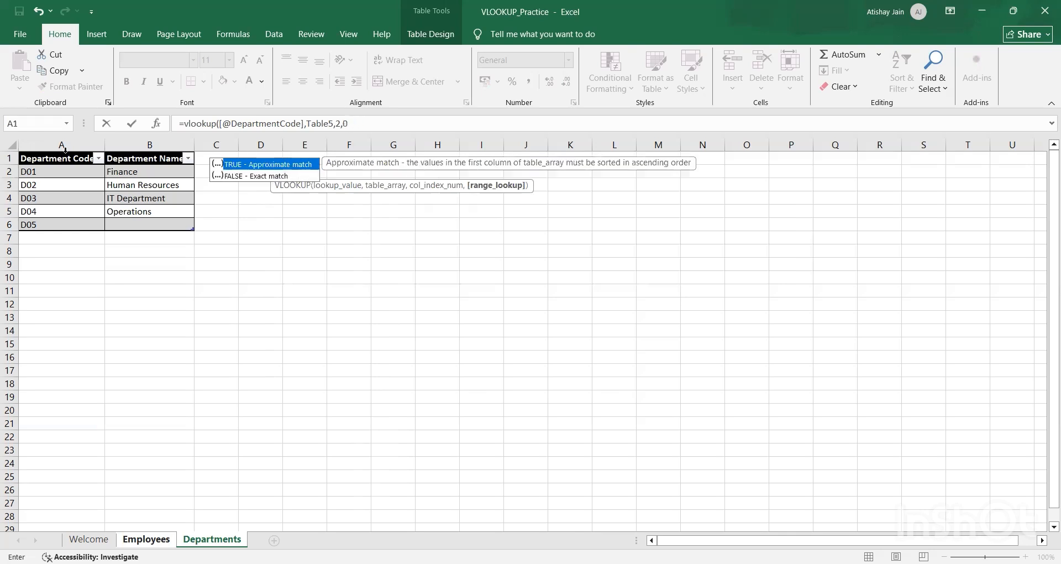
{"action": "key", "text": "Return"}
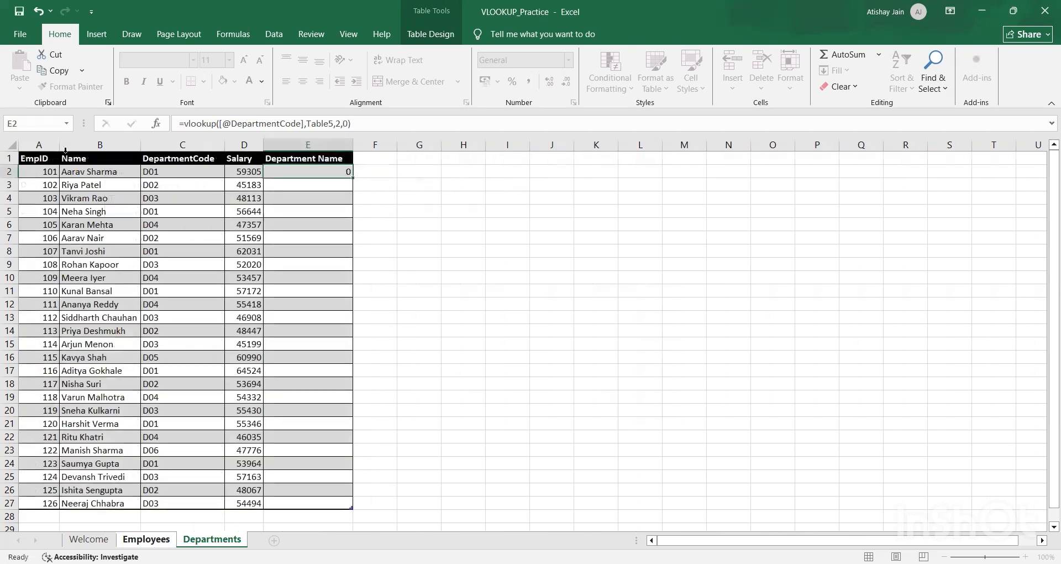
{"action": "key", "text": "Up"}
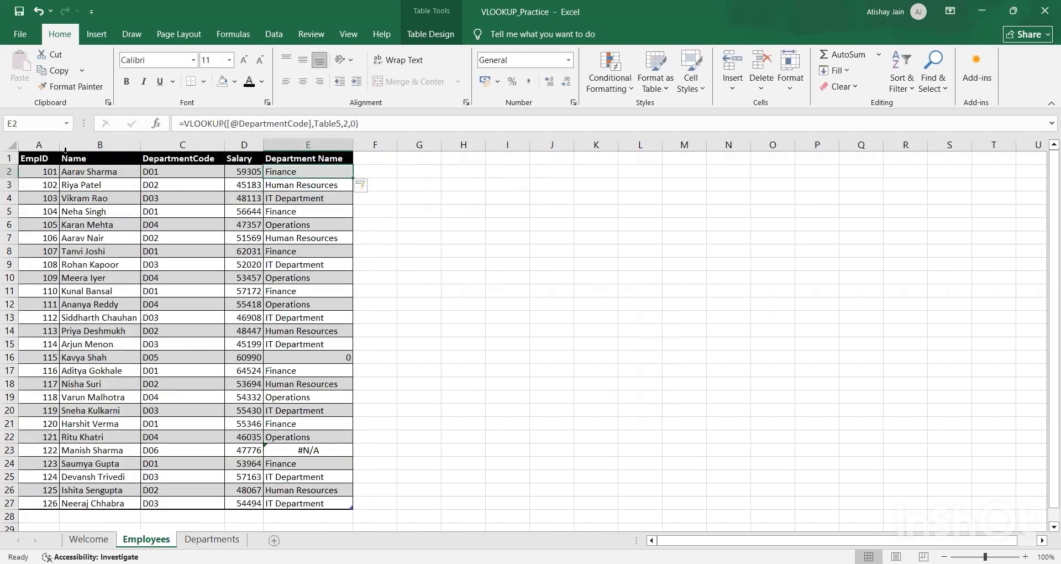
Step: Review the Department Name column on the Employees sheet and compare row 3's department name with its DepartmentCode
{"action": "key", "text": "Left"}
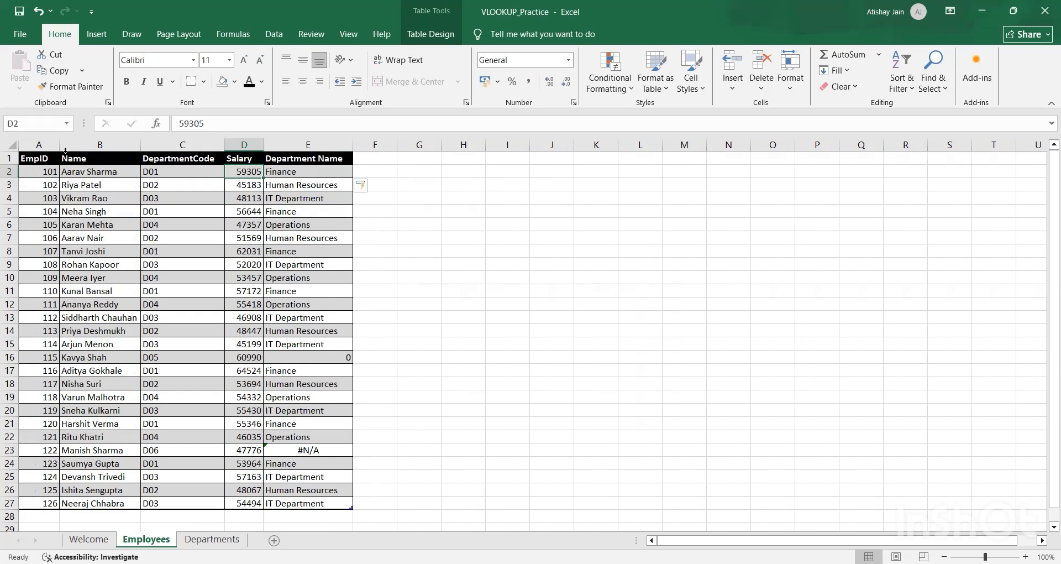
{"action": "key", "text": "Right"}
{"action": "key", "text": "ctrl+shift+Down"}
{"action": "key", "text": "Up"}
{"action": "key", "text": "Down"}
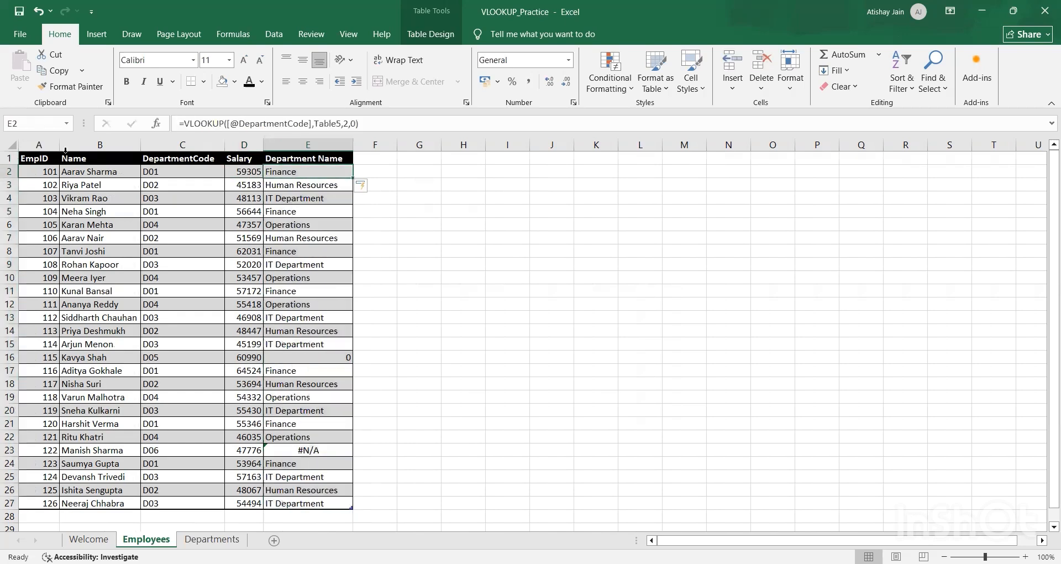
{"action": "key", "text": "Down"}
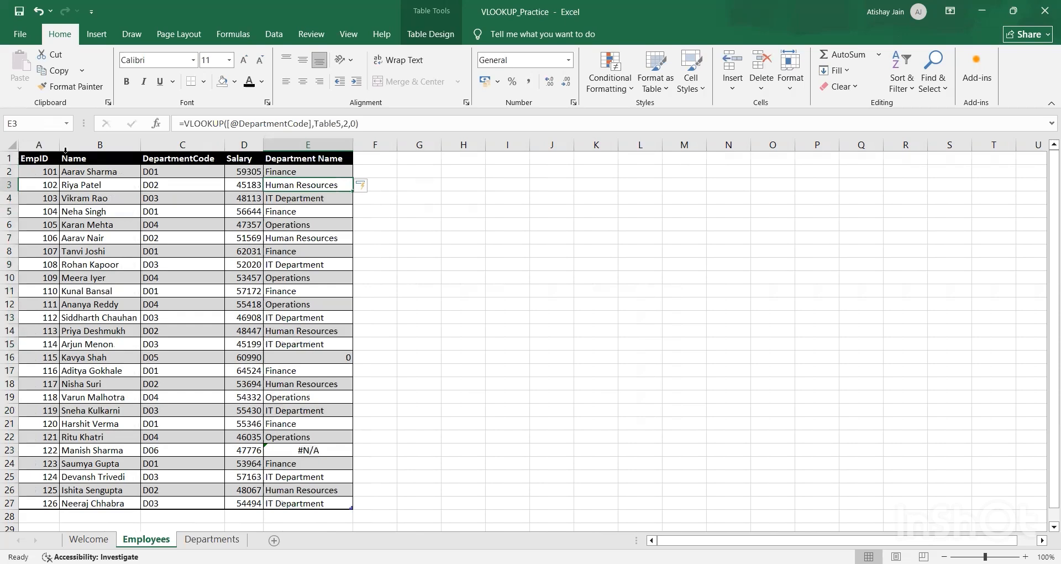
{"action": "key", "text": "Down"}
{"action": "key", "text": "Up"}
{"action": "key", "text": "Left"}
{"action": "key", "text": "Left"}
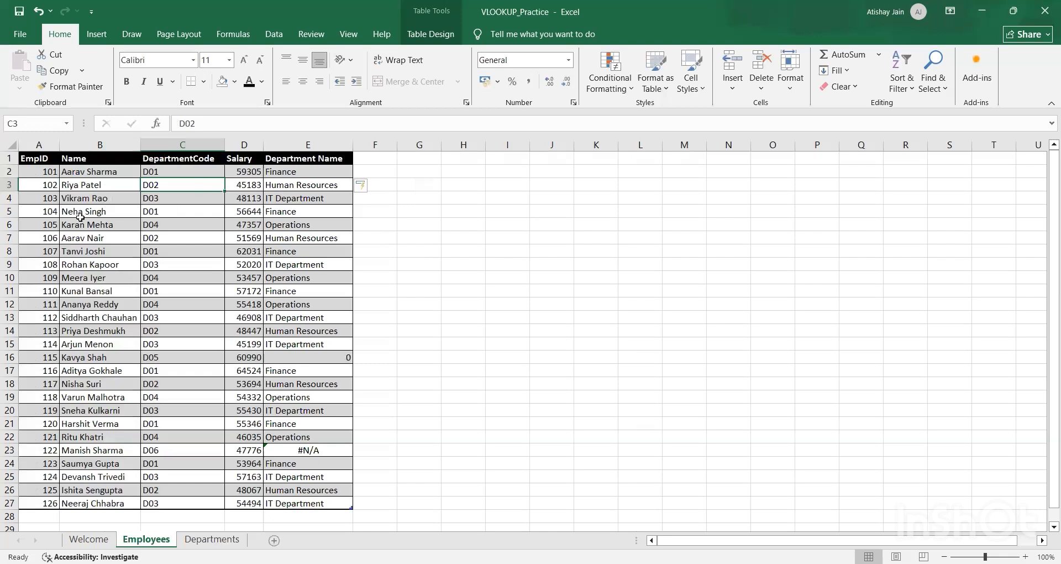
{"action": "key", "text": "Right"}
{"action": "key", "text": "Right"}
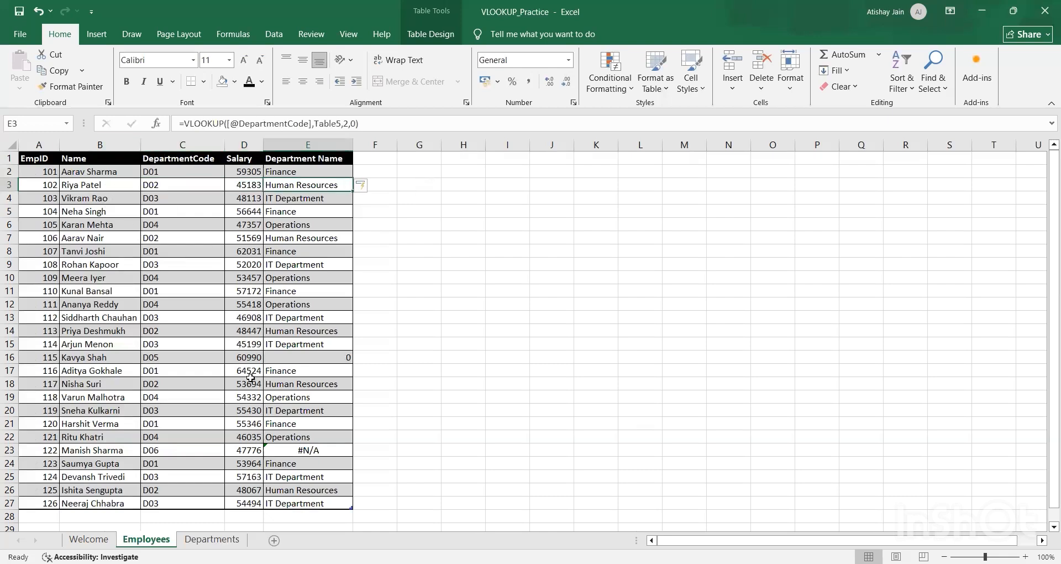
Step: Check the D02 code and its department name on the Departments sheet by selecting A3:B3
{"action": "left_click", "coordinate": [212, 539]}
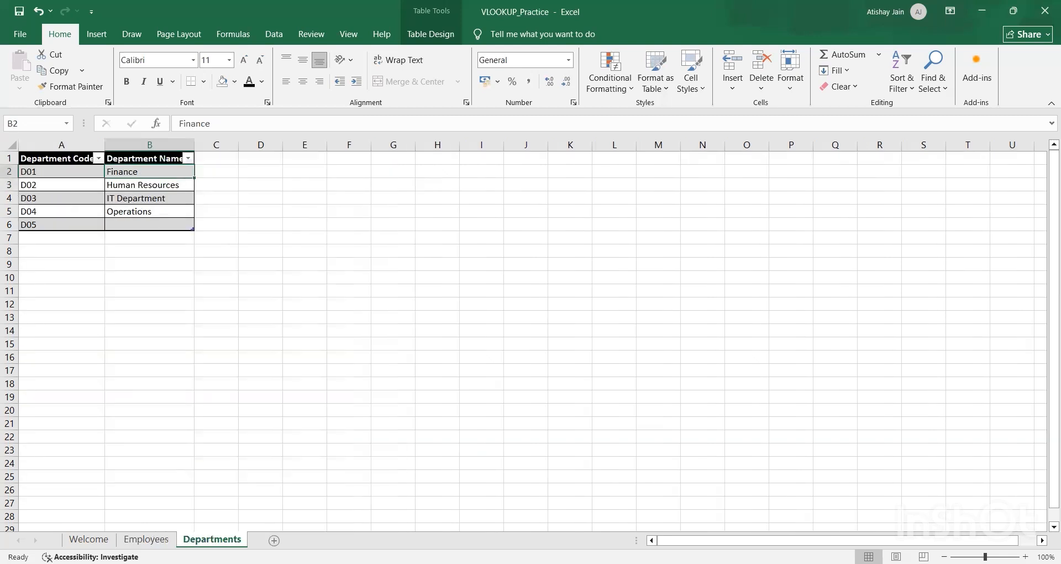
{"action": "key", "text": "Left"}
{"action": "key", "text": "Down"}
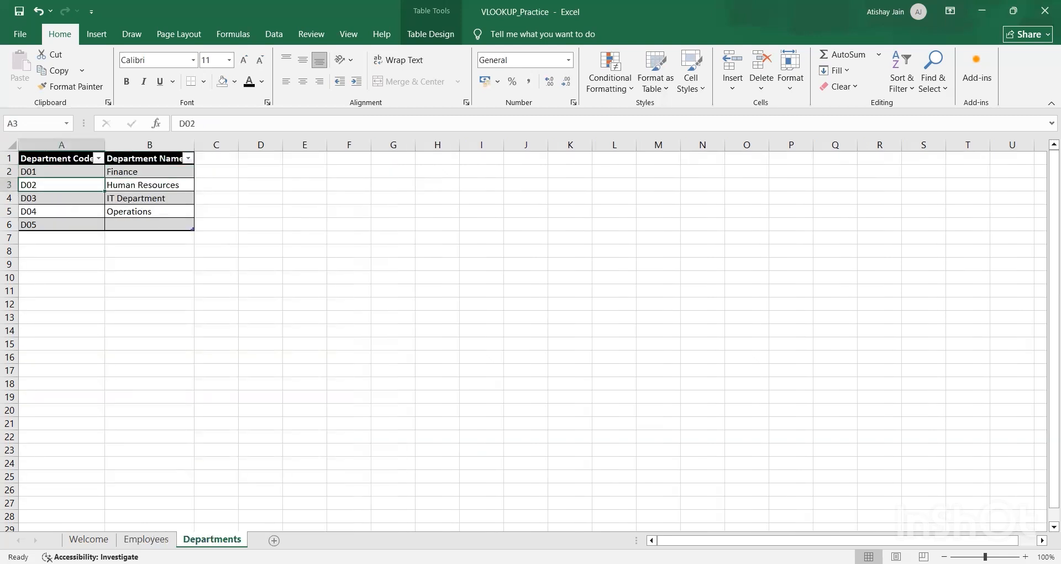
{"action": "key", "text": "shift+Right"}
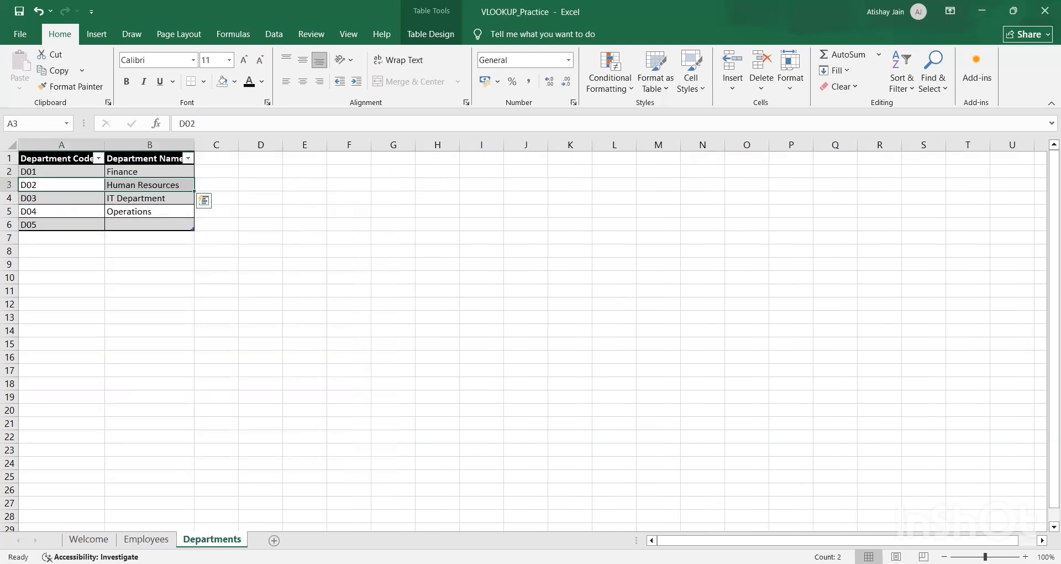
Step: Compare row 11's DepartmentCode and Department Name on the Employees sheet with the D01 entry on the Departments sheet
{"action": "left_click", "coordinate": [146, 539]}
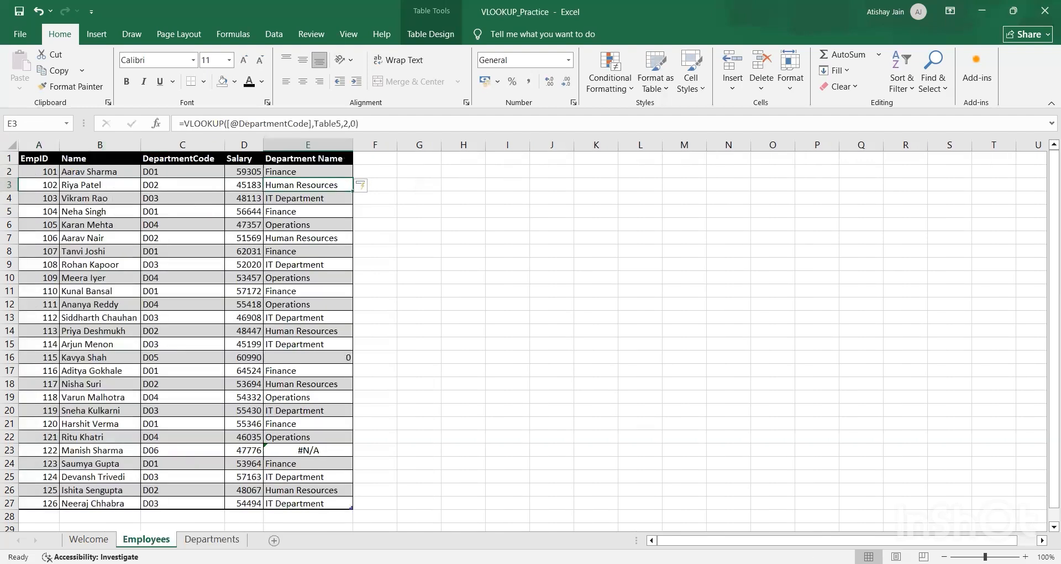
{"action": "key", "text": "Down"}
{"action": "key", "text": "Down"}
{"action": "key", "text": "Down"}
{"action": "key", "text": "Down"}
{"action": "key", "text": "Down"}
{"action": "key", "text": "Down"}
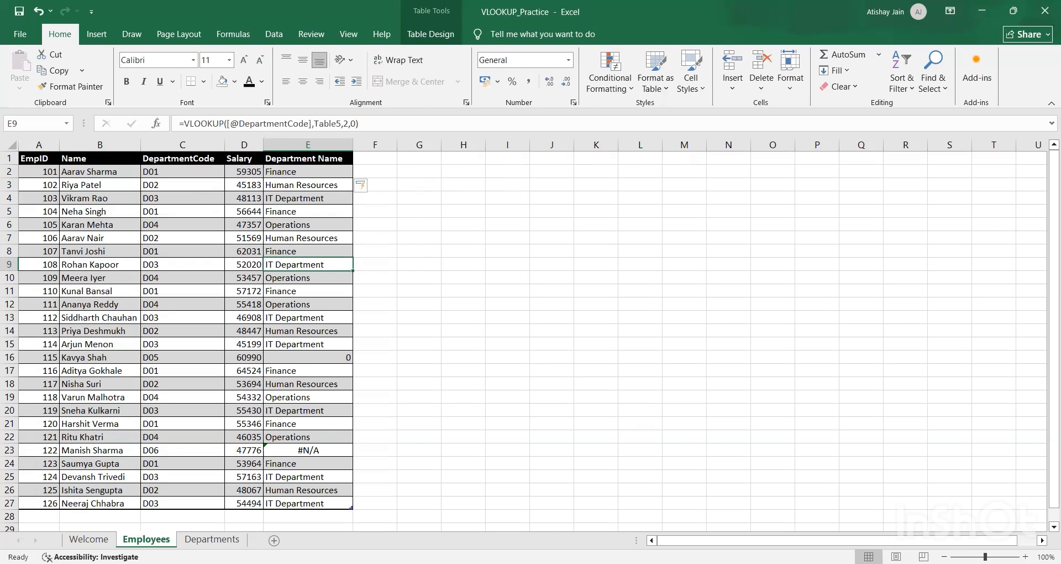
{"action": "key", "text": "Down"}
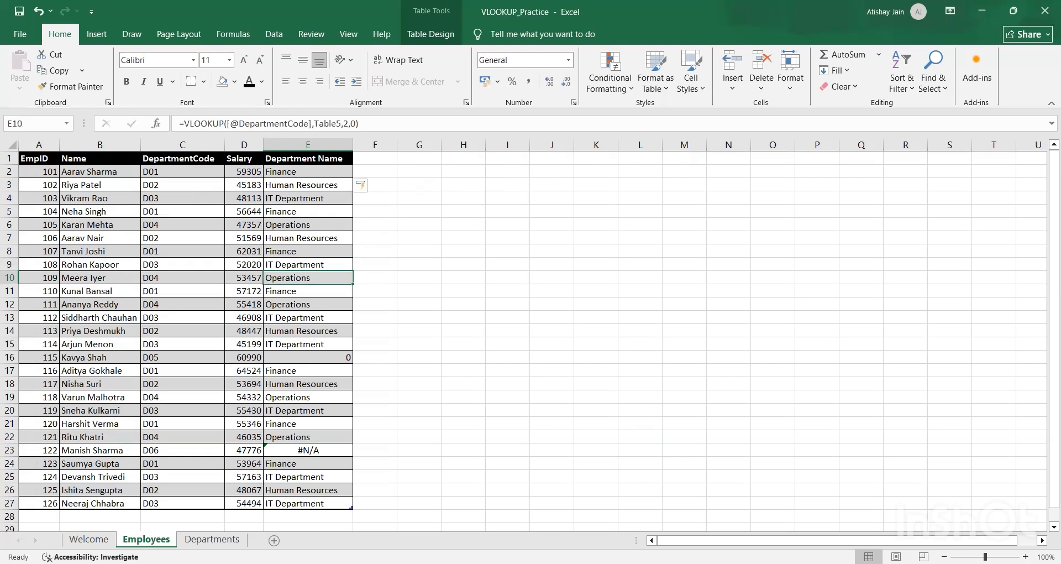
{"action": "key", "text": "Down"}
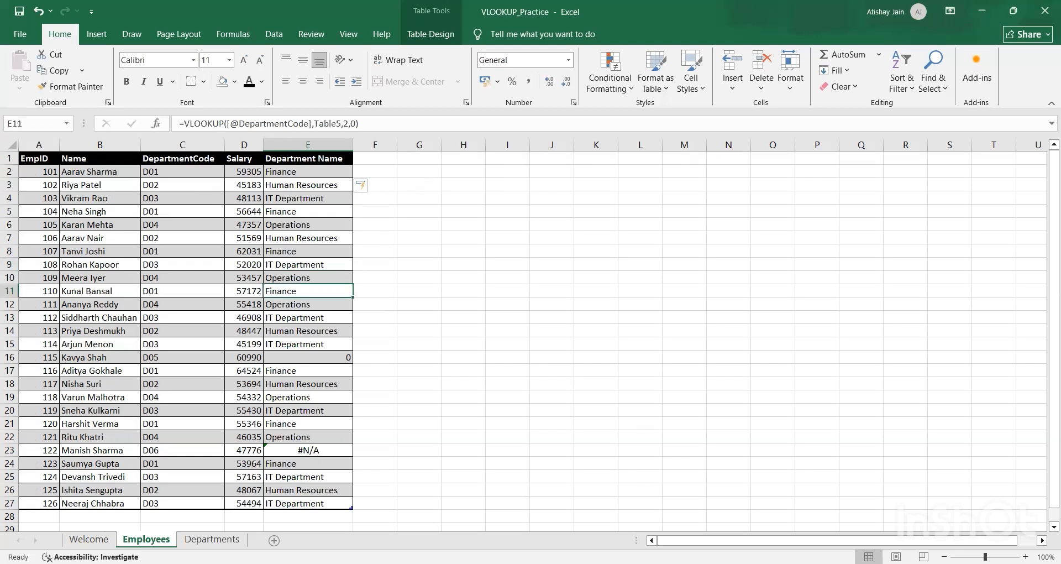
{"action": "key", "text": "Left"}
{"action": "key", "text": "Left"}
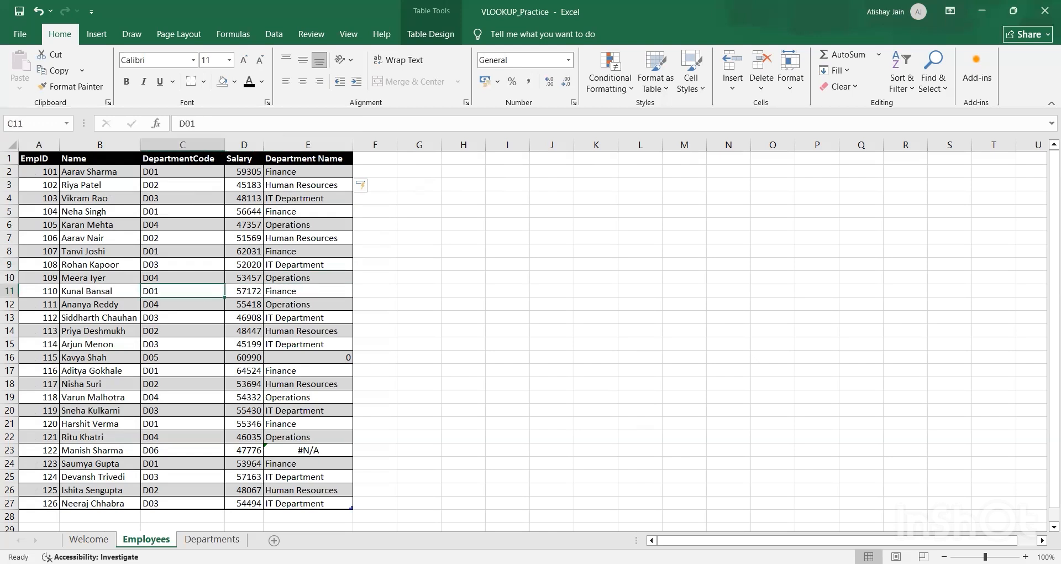
{"action": "key", "text": "ctrl+Page_Down"}
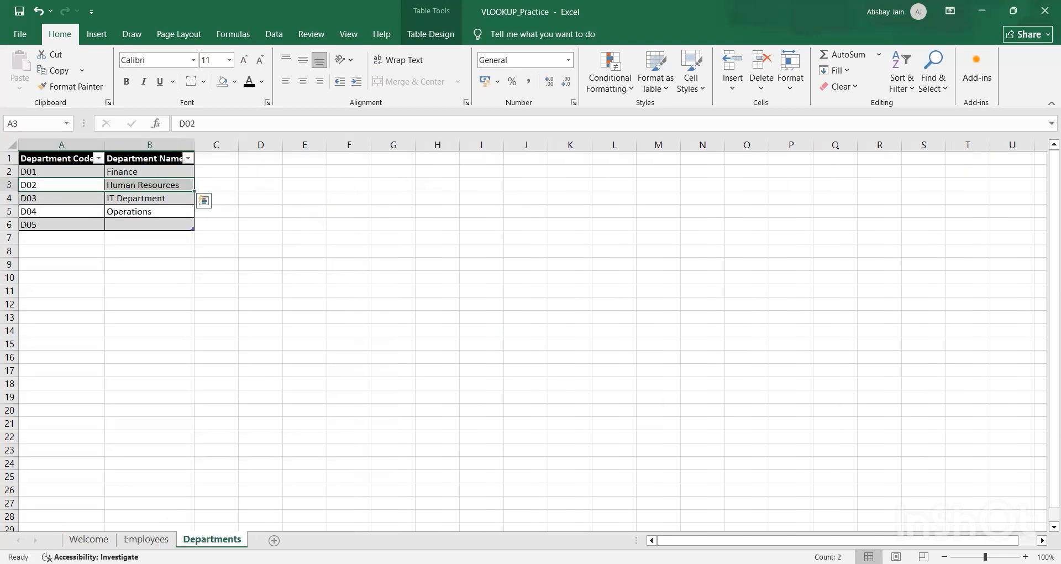
{"action": "key", "text": "Up"}
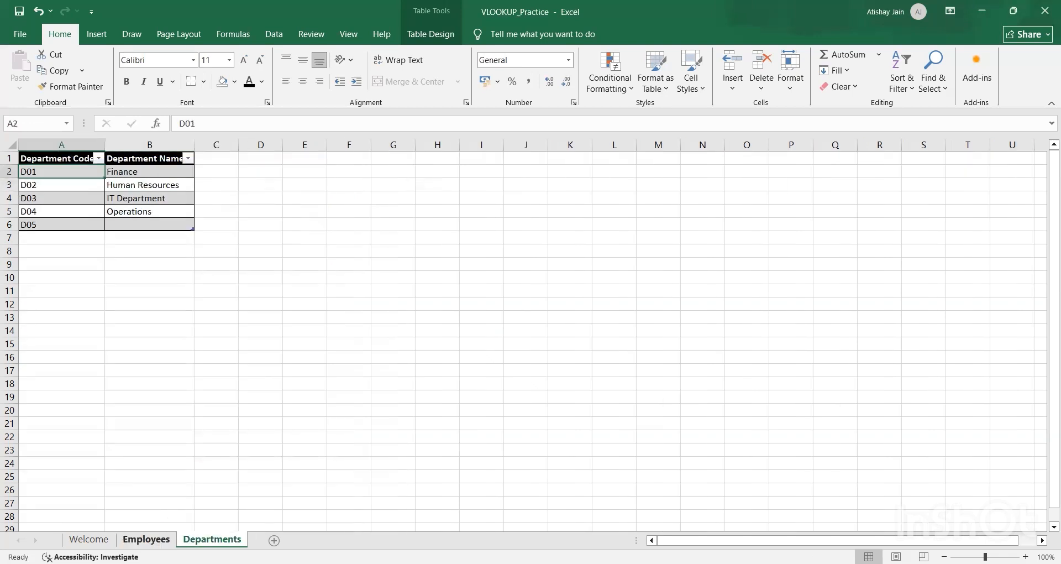
Step: Review the Department Name results further down the Employees sheet through row 21 and return to the result in E16
{"action": "key", "text": "ctrl+Page_Up"}
{"action": "key", "text": "Right"}
{"action": "key", "text": "Right"}
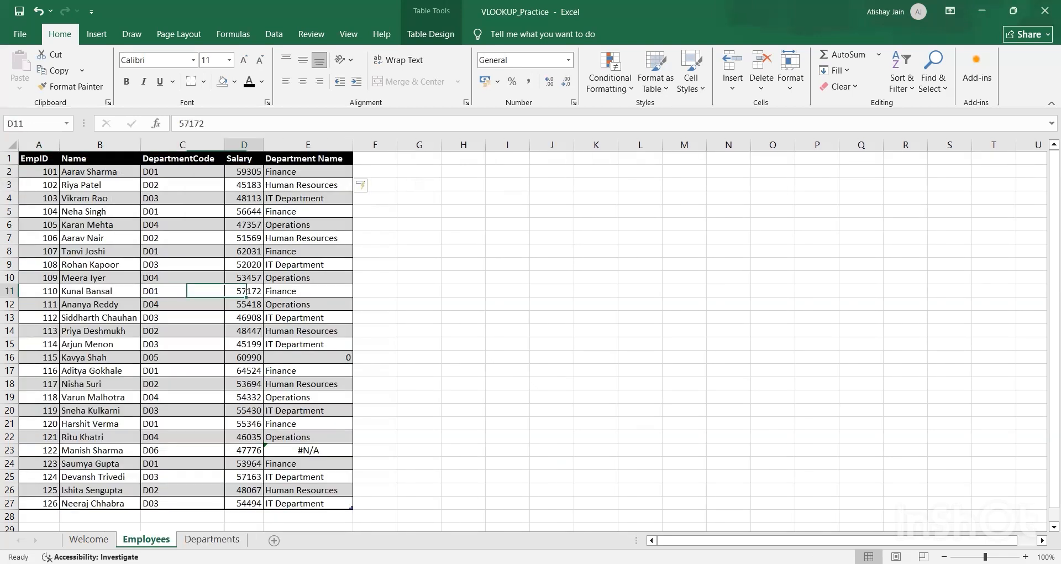
{"action": "key", "text": "Down"}
{"action": "key", "text": "Down"}
{"action": "key", "text": "Down"}
{"action": "key", "text": "Down"}
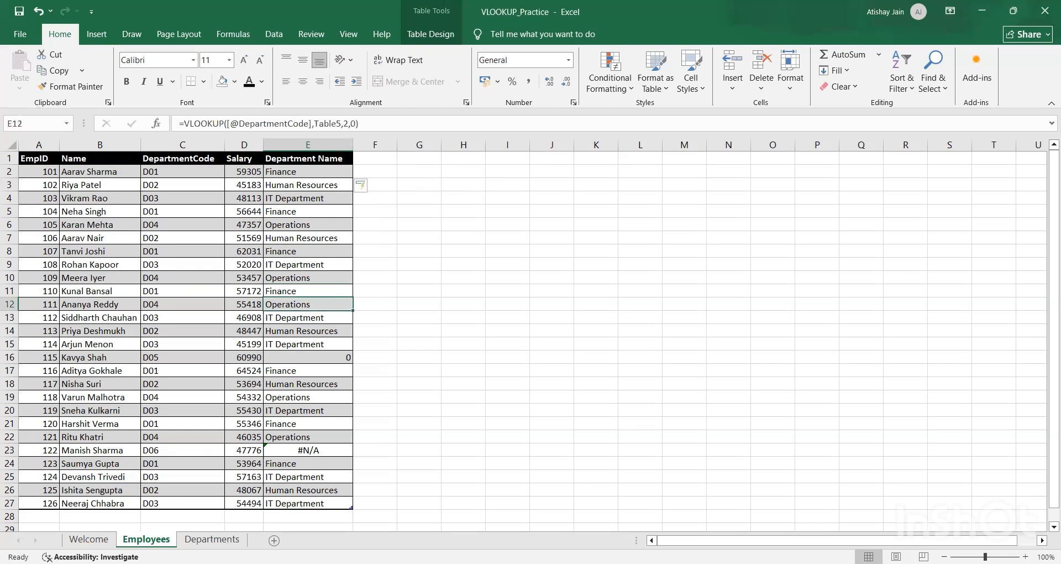
{"action": "key", "text": "Down"}
{"action": "key", "text": "Down"}
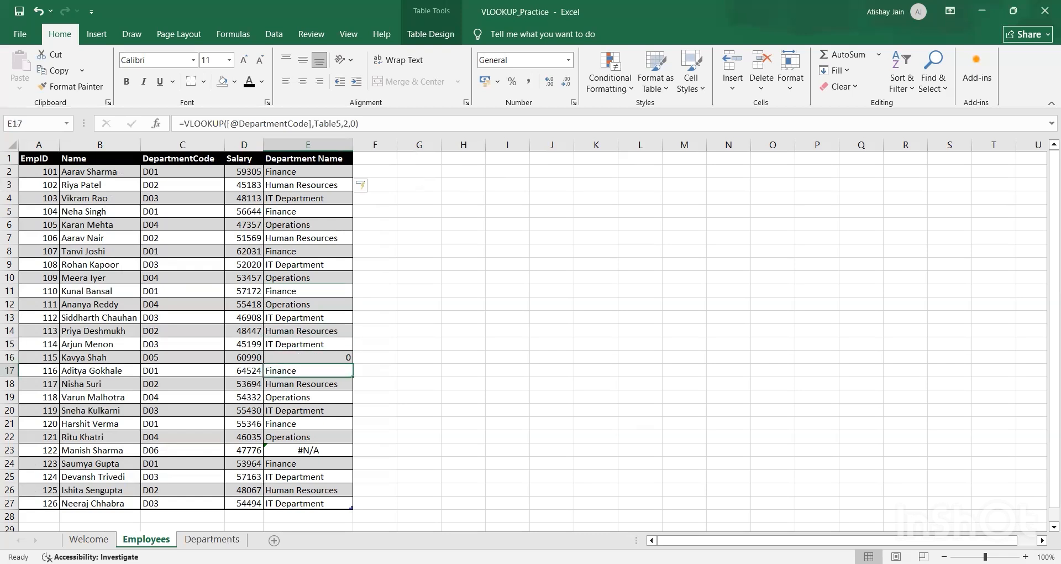
{"action": "key", "text": "Up"}
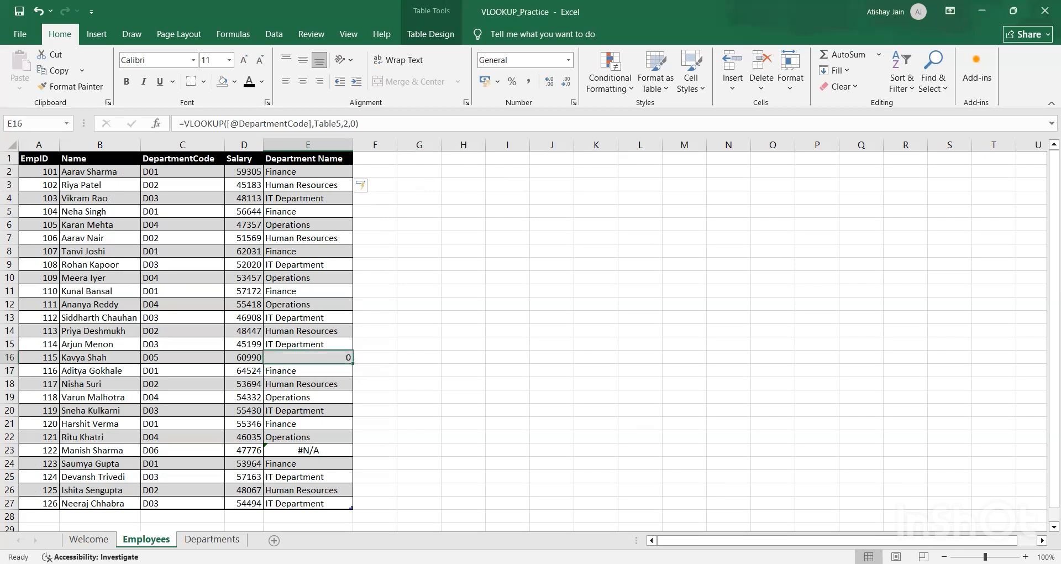
{"action": "key", "text": "Down"}
{"action": "key", "text": "Down"}
{"action": "key", "text": "Down"}
{"action": "key", "text": "Down"}
{"action": "key", "text": "Down"}
{"action": "key", "text": "Down"}
{"action": "key", "text": "Down"}
{"action": "key", "text": "Down"}
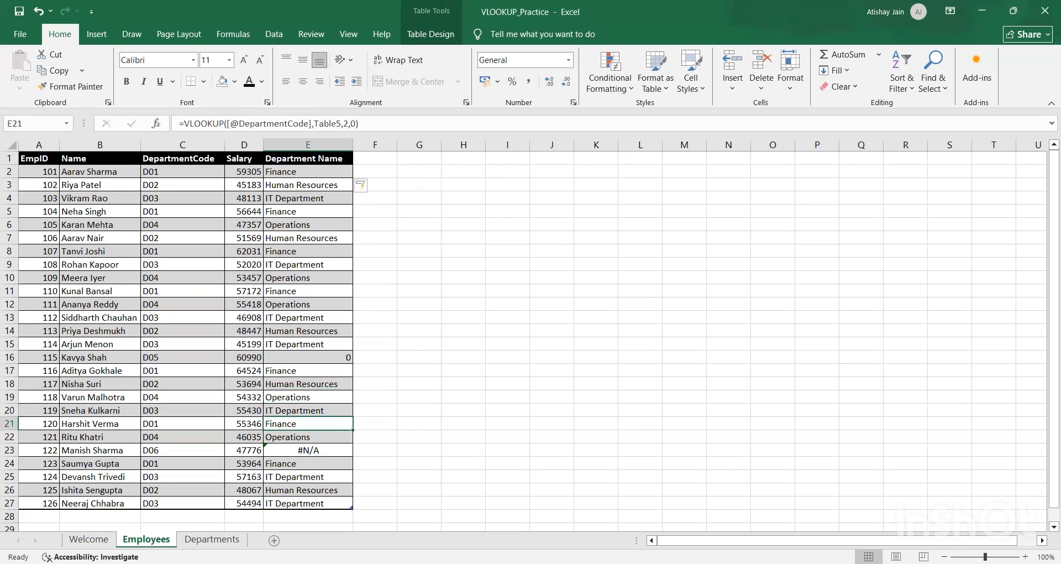
{"action": "key", "text": "Up"}
{"action": "key", "text": "Up"}
{"action": "key", "text": "Up"}
{"action": "key", "text": "Up"}
{"action": "key", "text": "Up"}
{"action": "key", "text": "Up"}
{"action": "key", "text": "Up"}
{"action": "key", "text": "Up"}
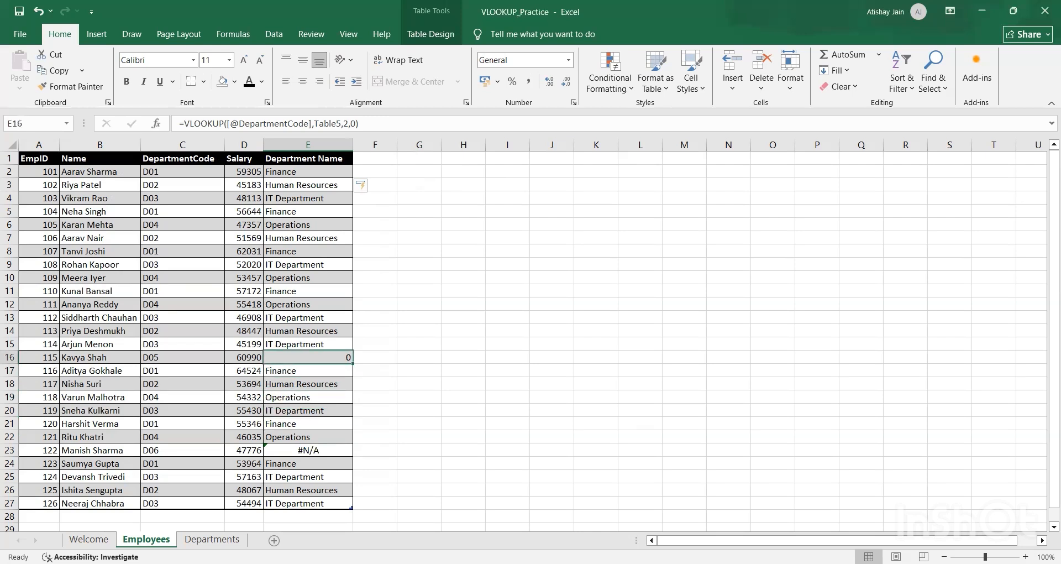
Step: Check the DepartmentCode in C16 and inspect the matching D05 row, including its name cell B6, on the Departments sheet
{"action": "key", "text": "Left"}
{"action": "key", "text": "Left"}
{"action": "key", "text": "Left"}
{"action": "key", "text": "Left"}
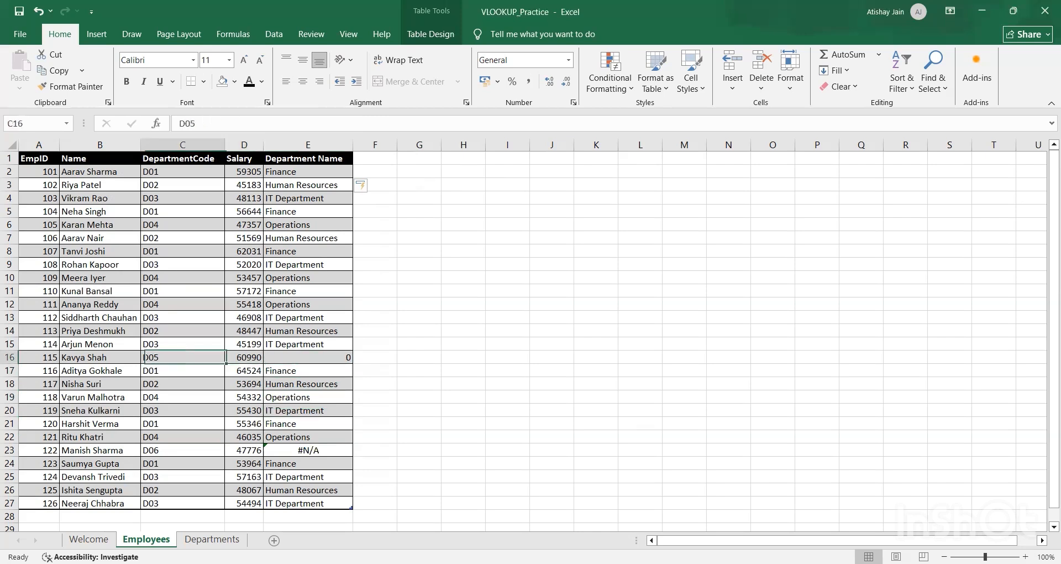
{"action": "key", "text": "Right"}
{"action": "key", "text": "Right"}
{"action": "left_click", "coordinate": [193, 539]}
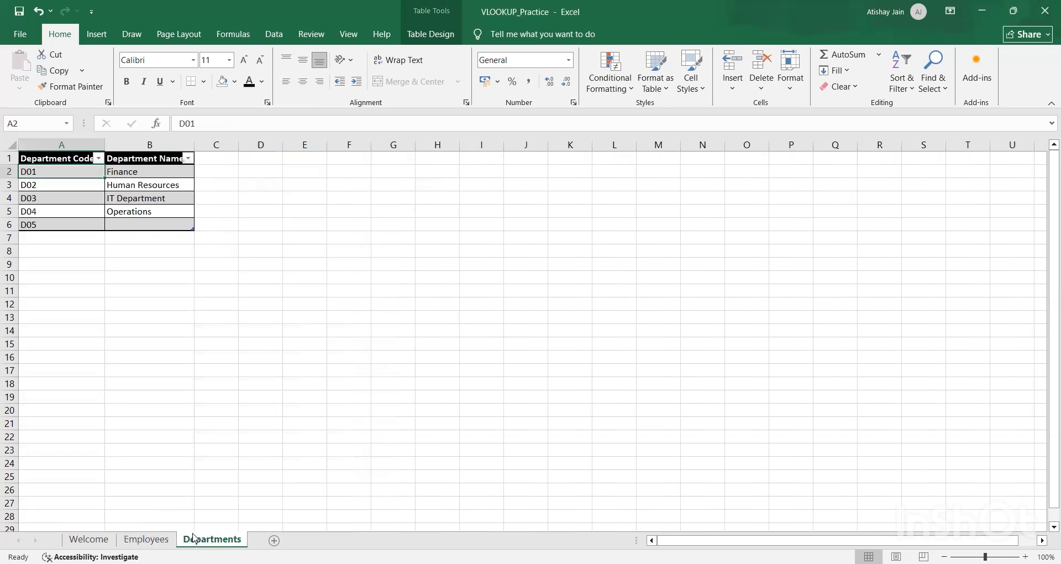
{"action": "key", "text": "ctrl+Down"}
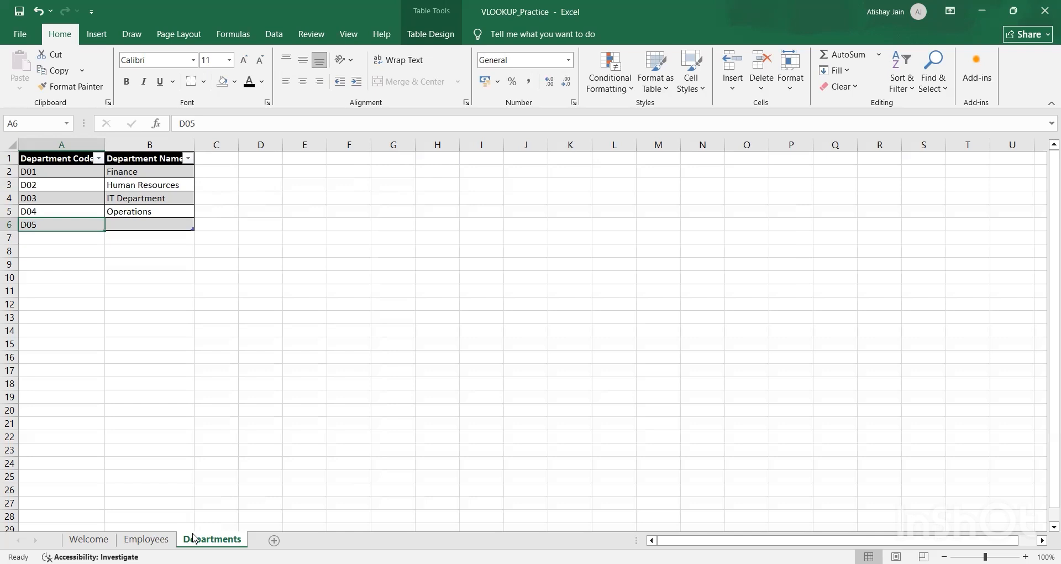
{"action": "key", "text": "Right"}
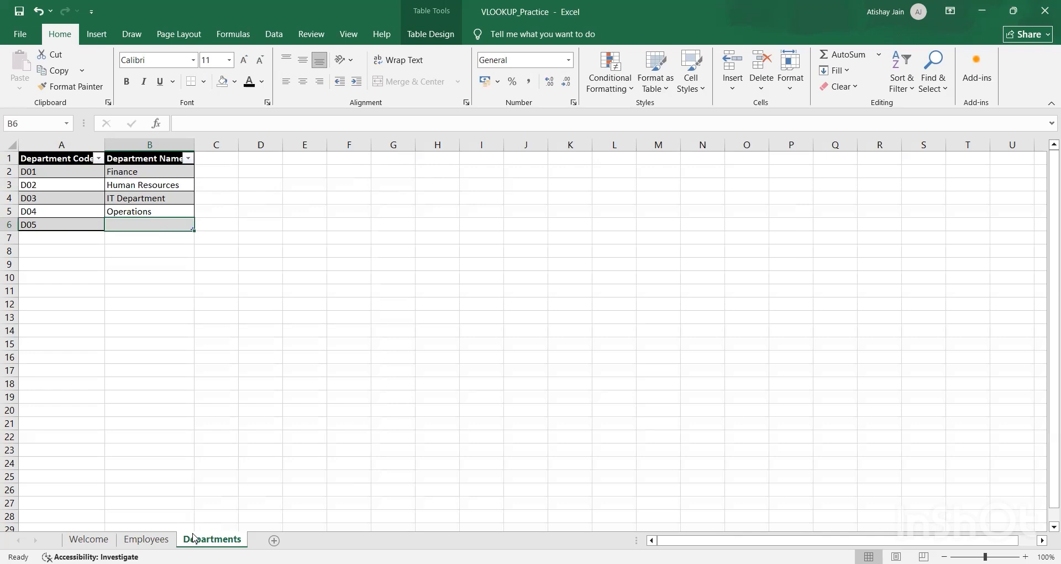
Step: Recheck E16 on the Employees sheet and enter Marketing as the D05 department name in B6 of the Departments sheet
{"action": "left_click", "coordinate": [147, 540]}
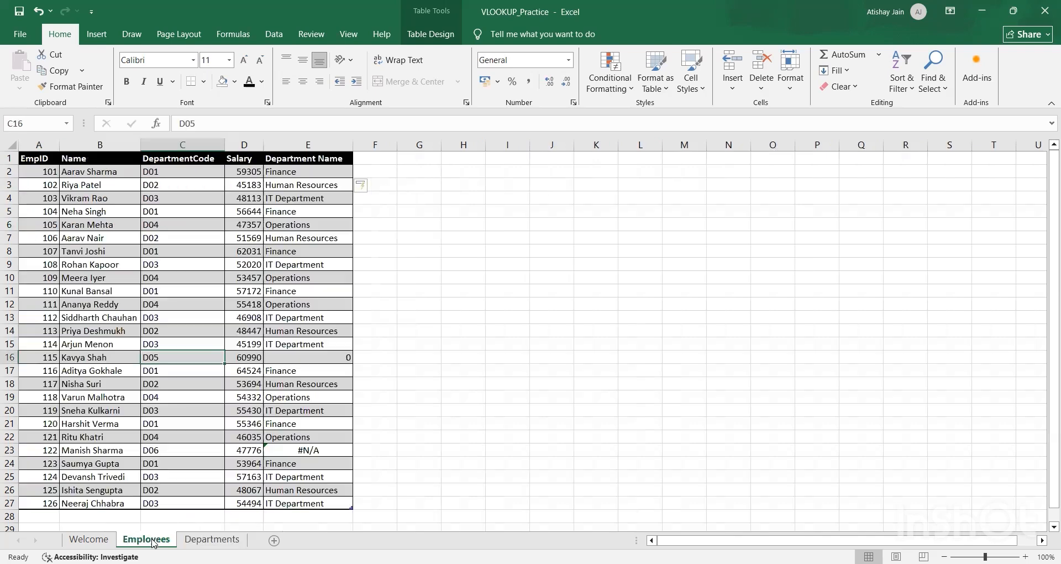
{"action": "key", "text": "Right"}
{"action": "key", "text": "Right"}
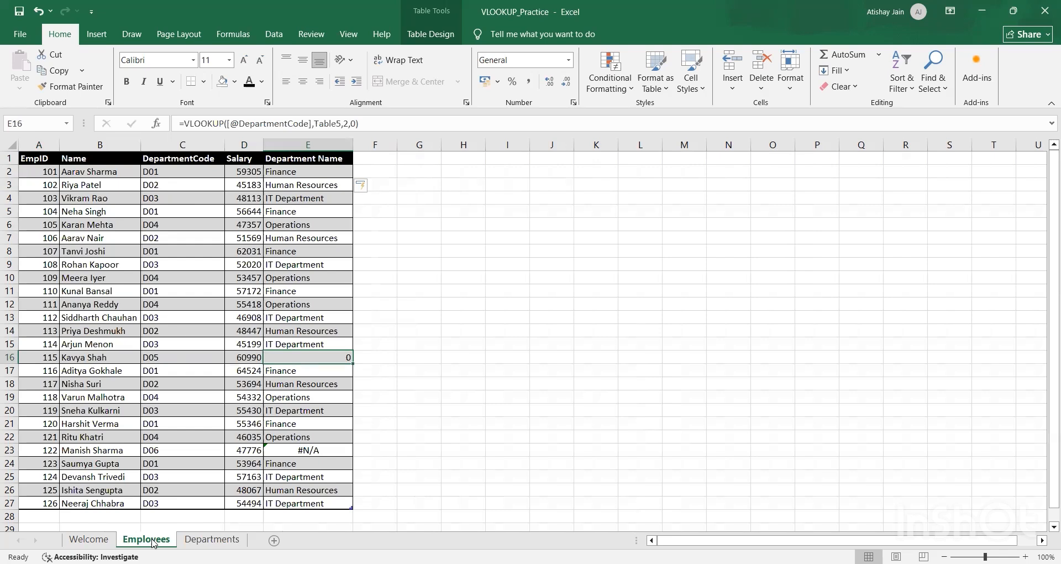
{"action": "left_click", "coordinate": [211, 540]}
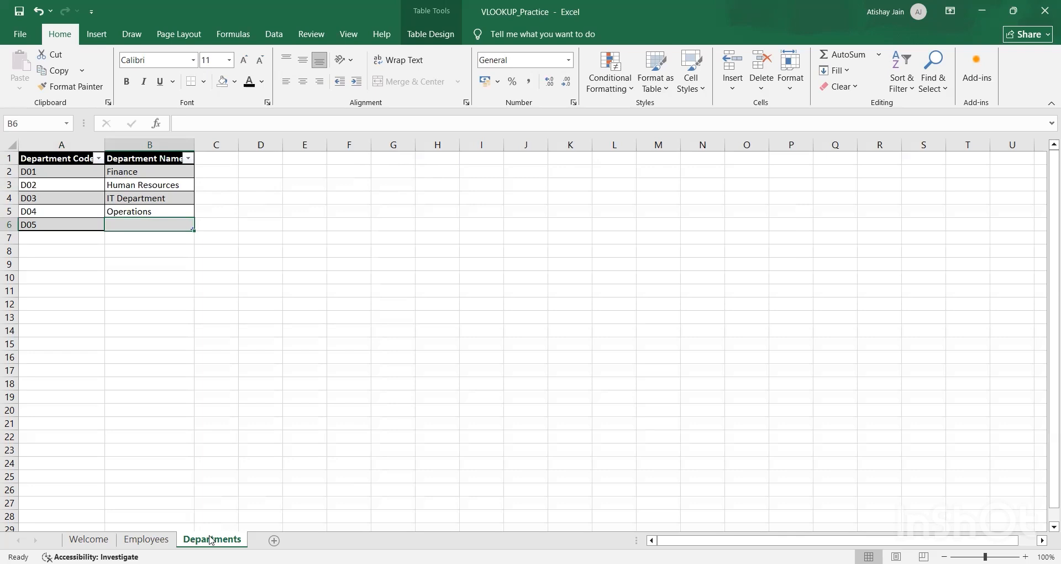
{"action": "type", "text": "Ma"}
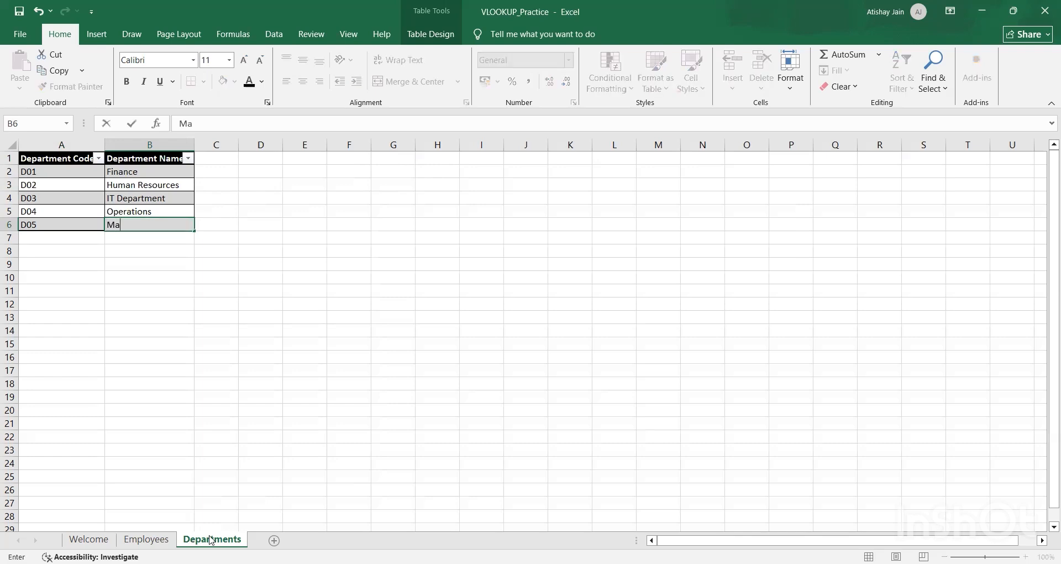
{"action": "type", "text": "rketing"}
{"action": "key", "text": "Return"}
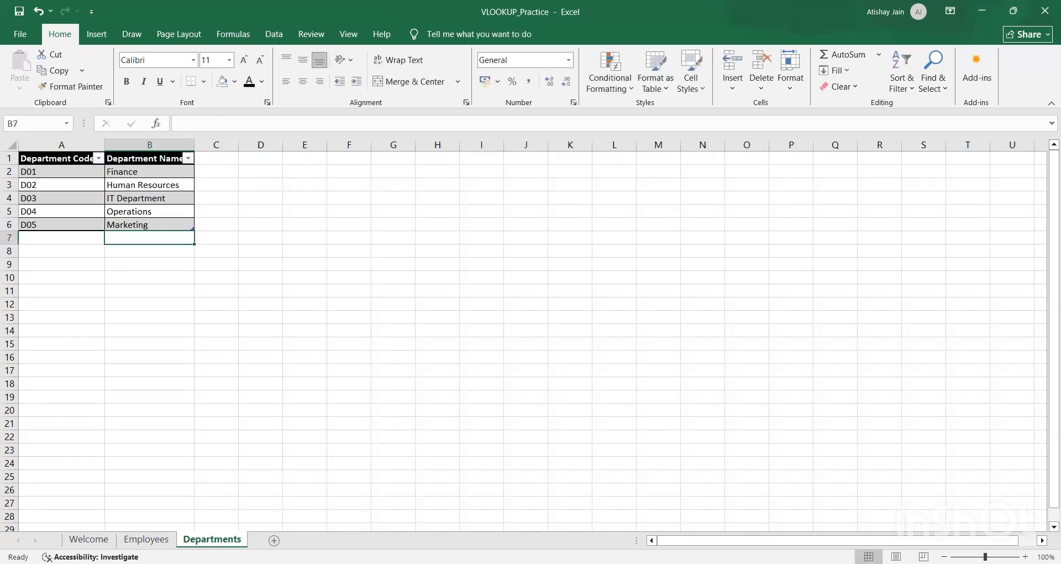
Step: Check the updated lookup result in E16 on the Employees sheet against the D05 entry on the Departments sheet
{"action": "left_click", "coordinate": [146, 539]}
{"action": "key", "text": "Left"}
{"action": "key", "text": "Left"}
{"action": "key", "text": "Left"}
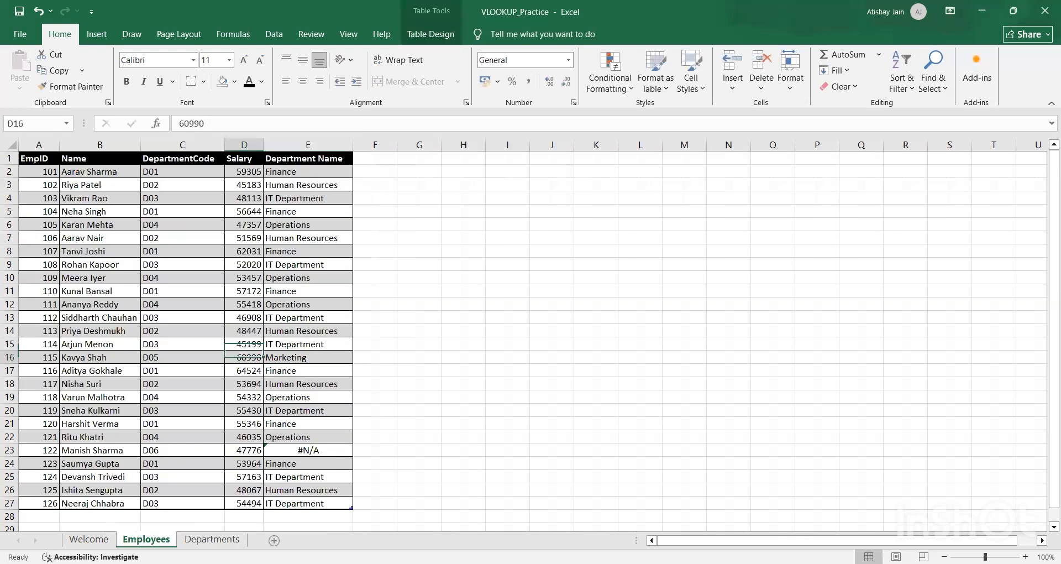
{"action": "key", "text": "Right"}
{"action": "key", "text": "Right"}
{"action": "key", "text": "Right"}
{"action": "key", "text": "Right"}
{"action": "key", "text": "Left"}
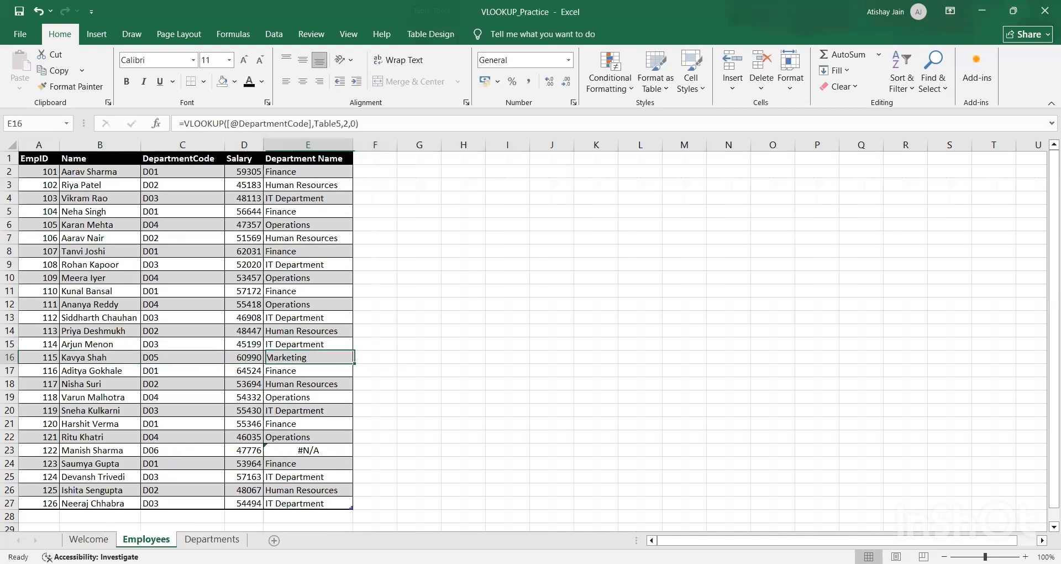
{"action": "left_click", "coordinate": [212, 539]}
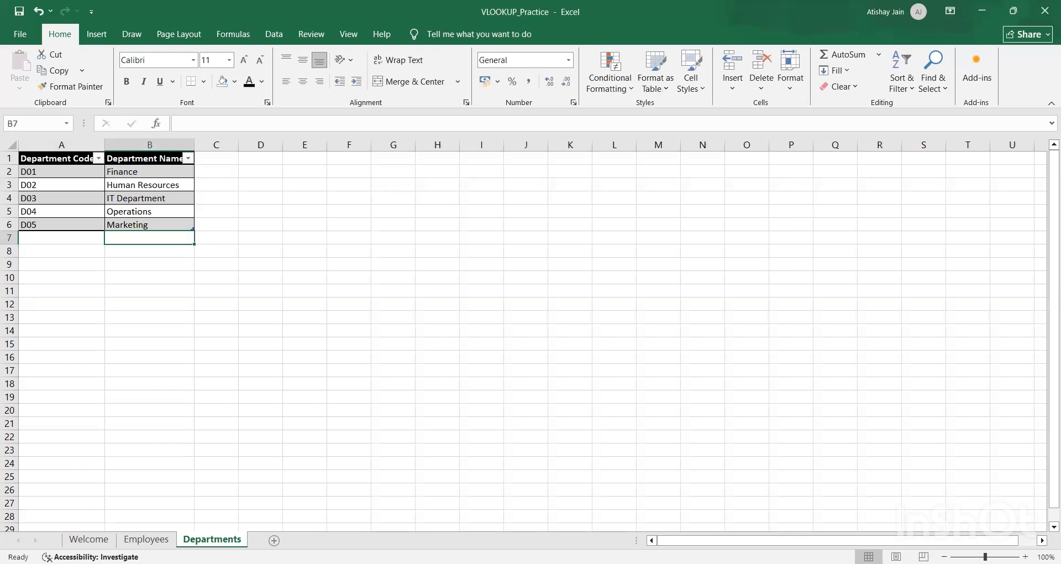
{"action": "left_click", "coordinate": [146, 539]}
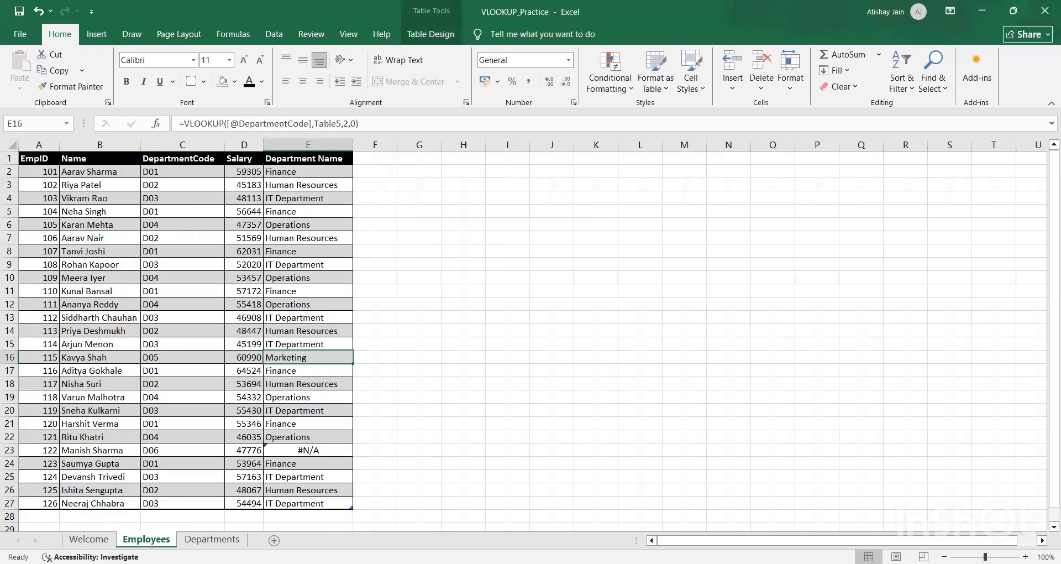
Step: Examine the Department Name result and DepartmentCode in row 23 of the Employees sheet and look for D06 on the Departments sheet
{"action": "key", "text": "Down"}
{"action": "key", "text": "Down"}
{"action": "key", "text": "Down"}
{"action": "key", "text": "Down"}
{"action": "key", "text": "Down"}
{"action": "key", "text": "Down"}
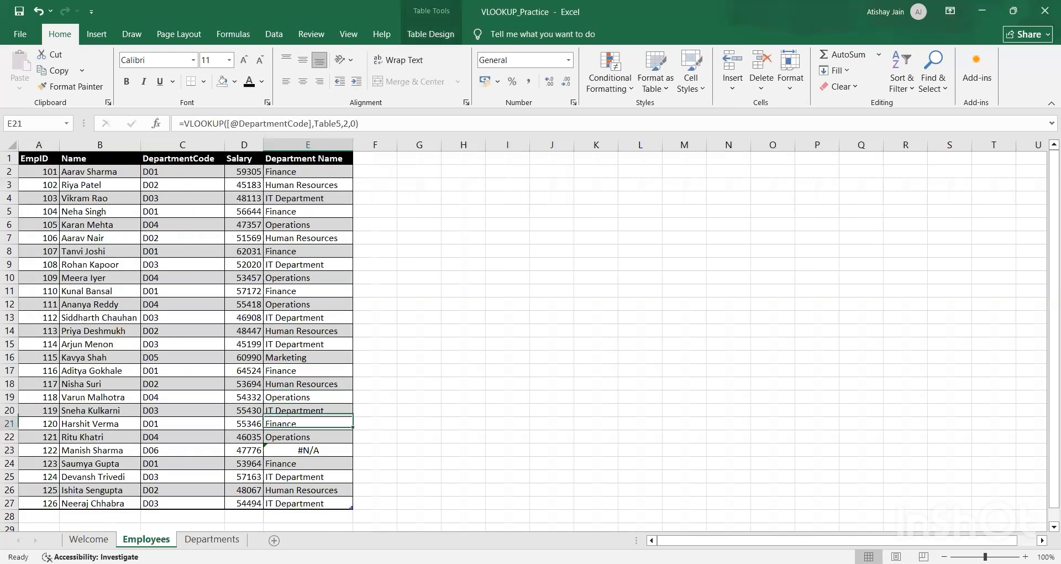
{"action": "key", "text": "Down"}
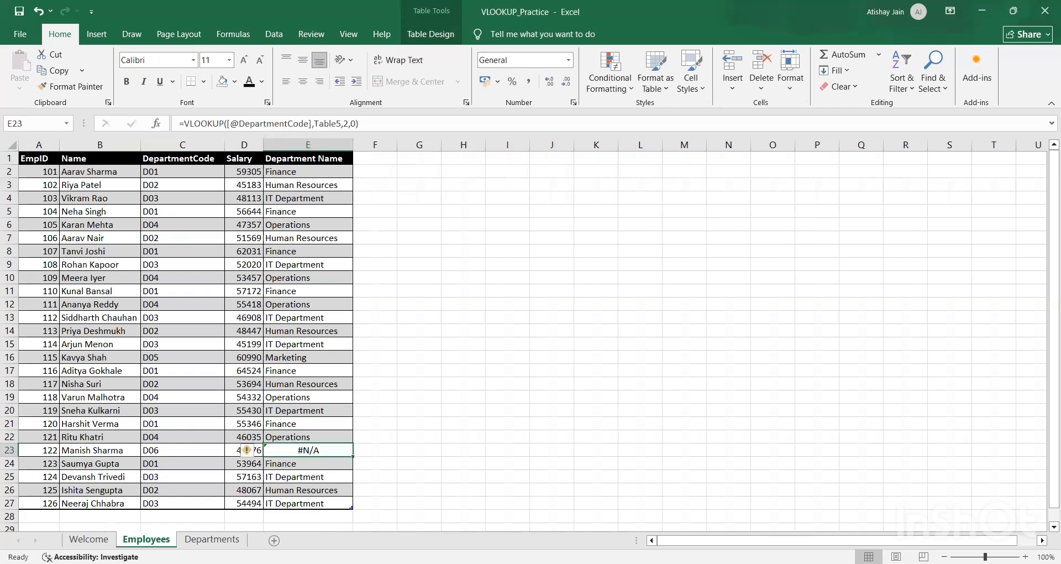
{"action": "key", "text": "Left"}
{"action": "key", "text": "Left"}
{"action": "key", "text": "Left"}
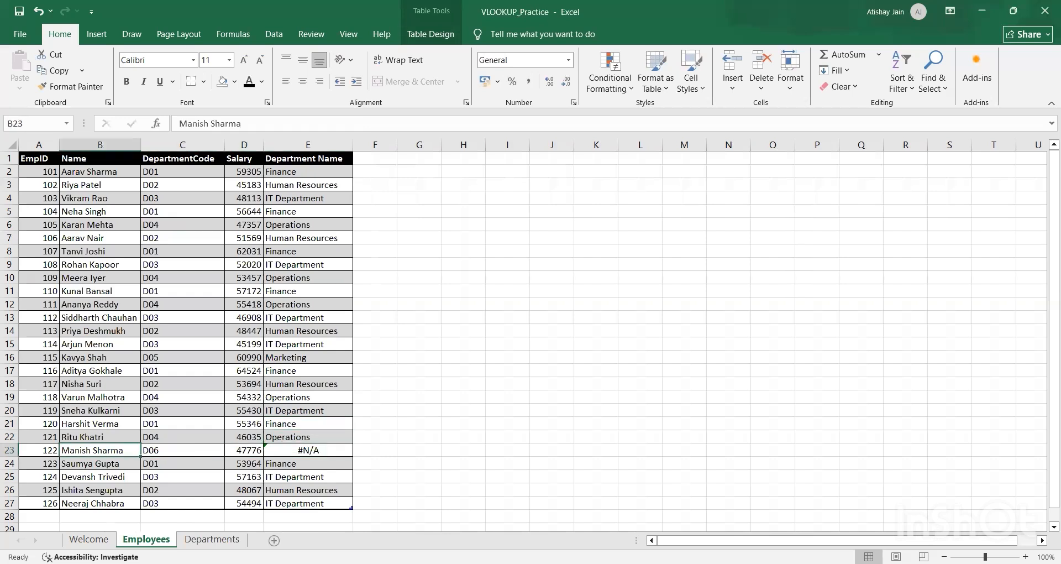
{"action": "key", "text": "Right"}
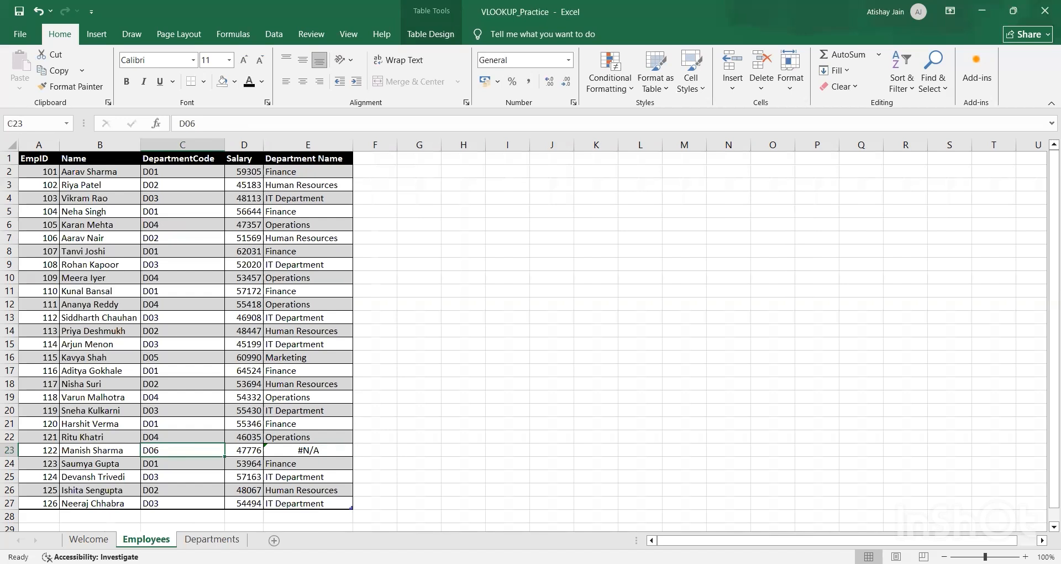
{"action": "left_click", "coordinate": [202, 539]}
{"action": "key", "text": "Left"}
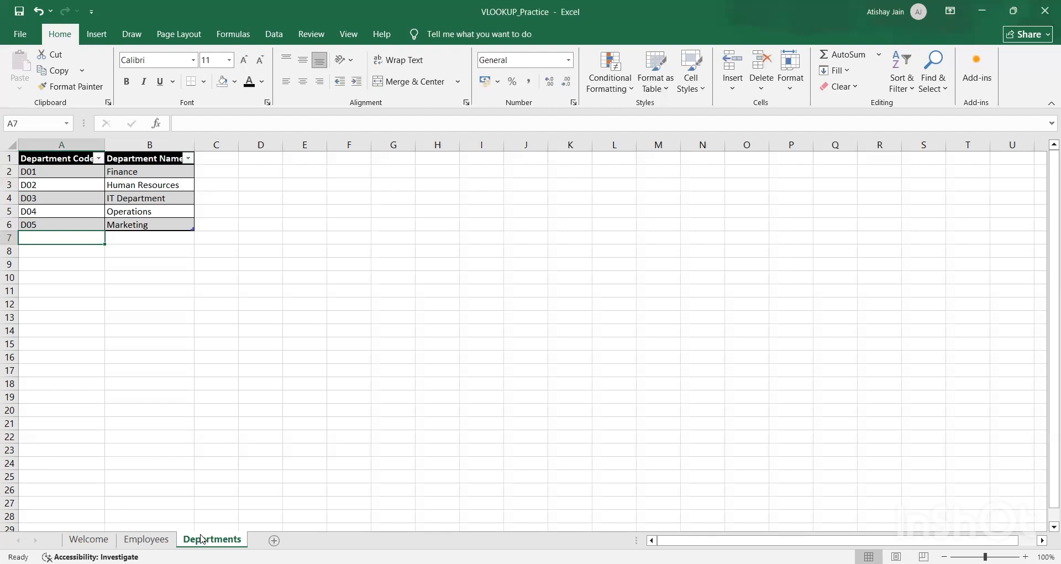
{"action": "left_click", "coordinate": [171, 539]}
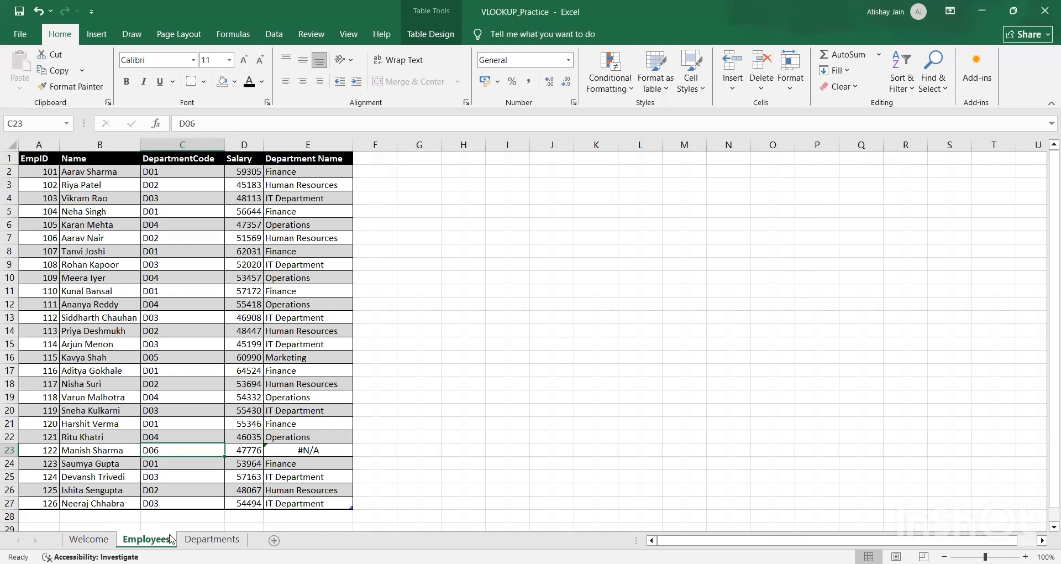
Step: Add department code D06 in A7 as a new row directly below the table on the Departments sheet
{"action": "left_click", "coordinate": [203, 541]}
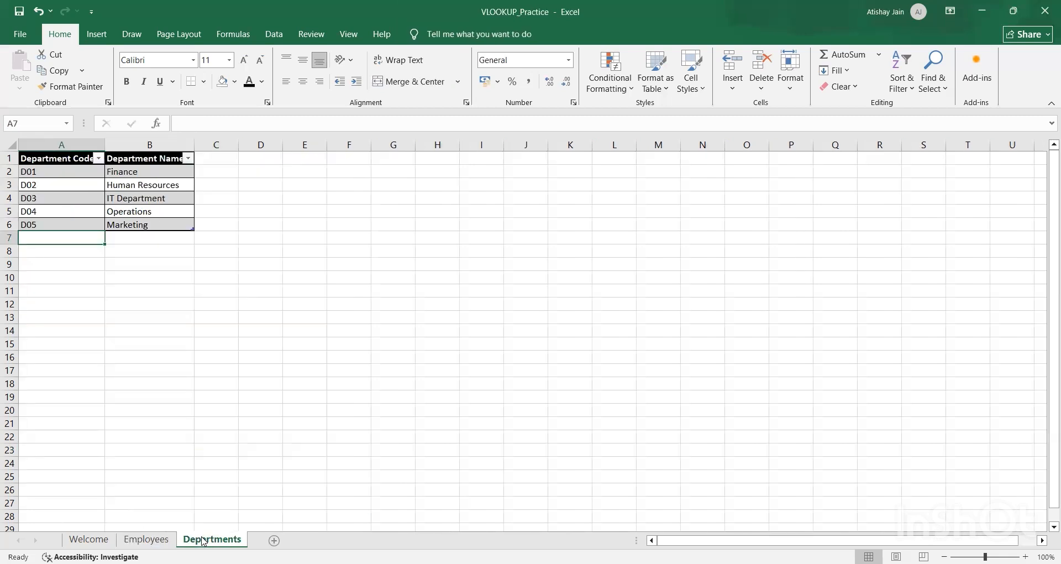
{"action": "type", "text": "D06"}
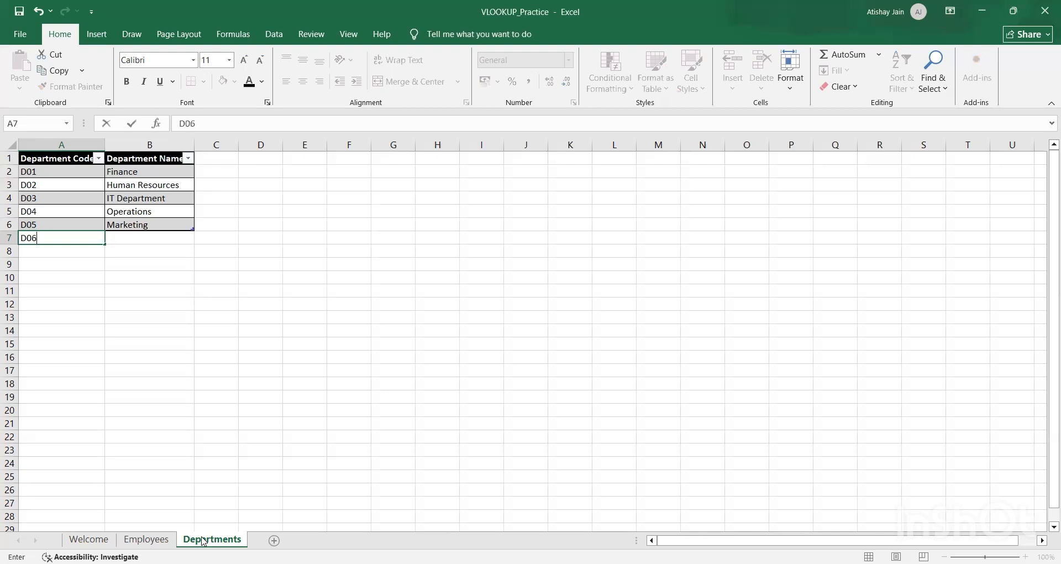
{"action": "key", "text": "Tab"}
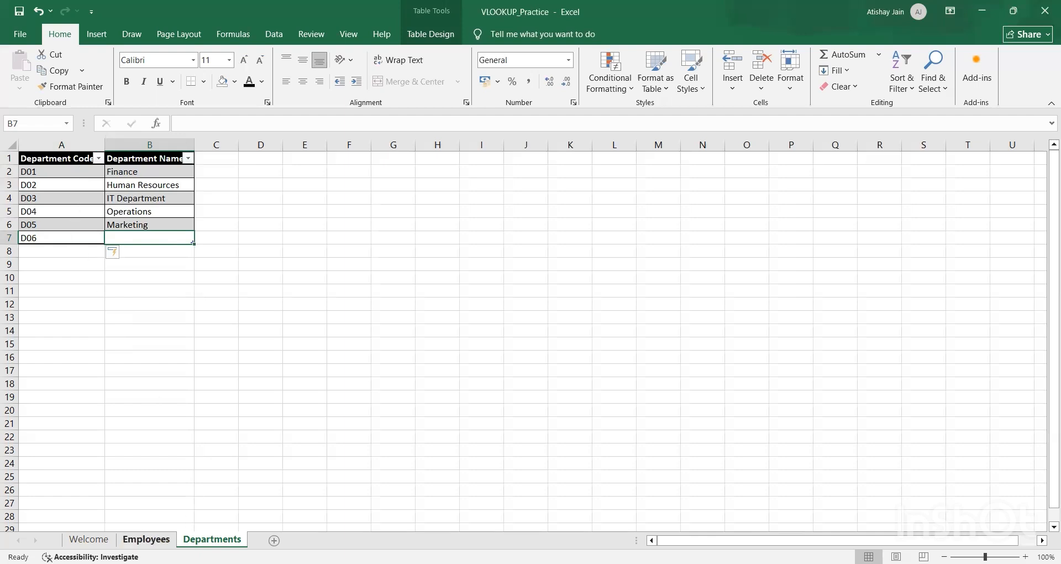
Step: Recheck row 23 on the Employees sheet and enter Sales as the D06 department name in B7 of the Departments sheet
{"action": "left_click", "coordinate": [146, 540]}
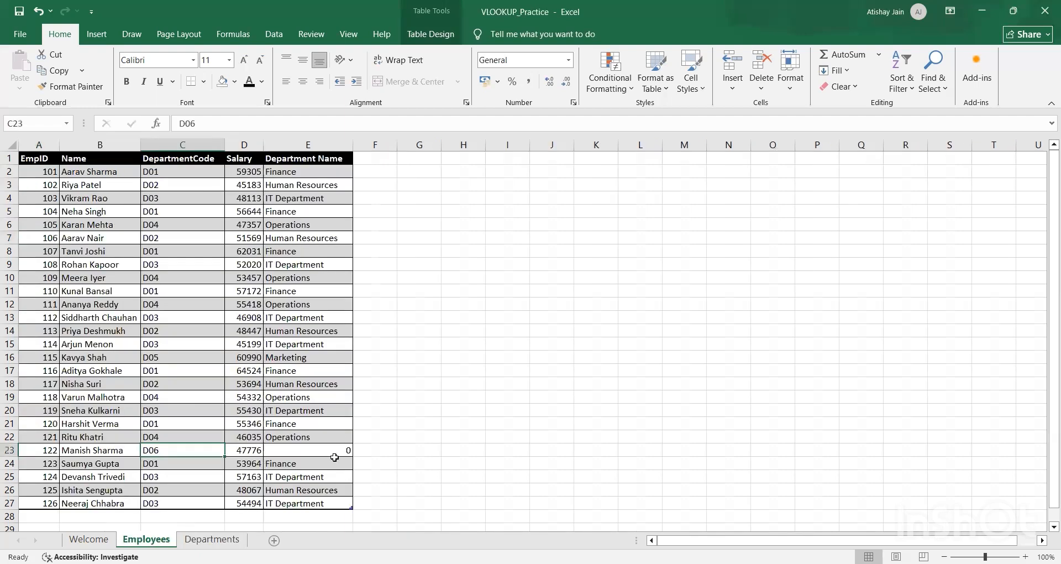
{"action": "left_click", "coordinate": [213, 540]}
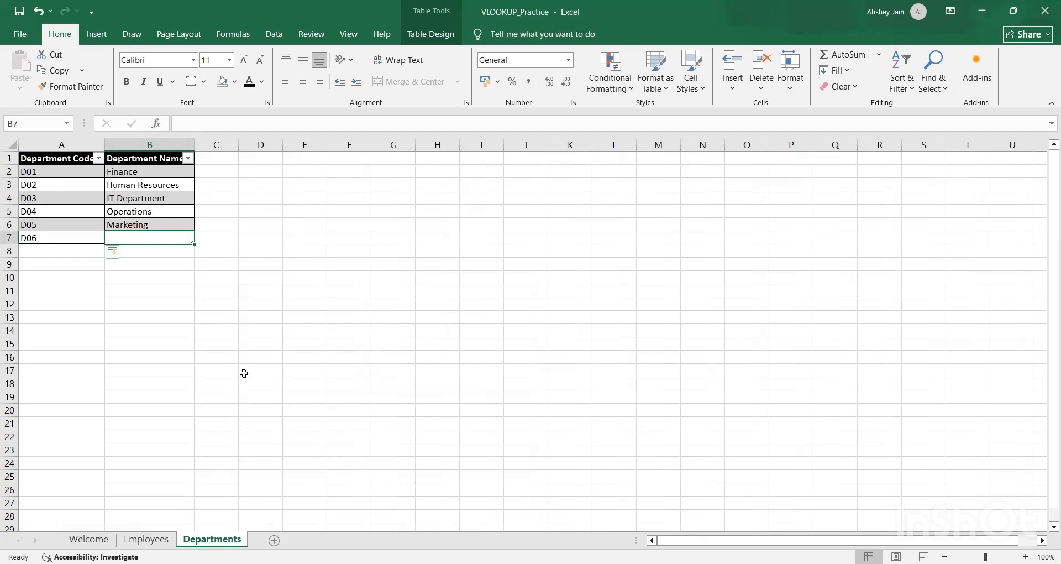
{"action": "type", "text": "Sales"}
{"action": "key", "text": "Return"}
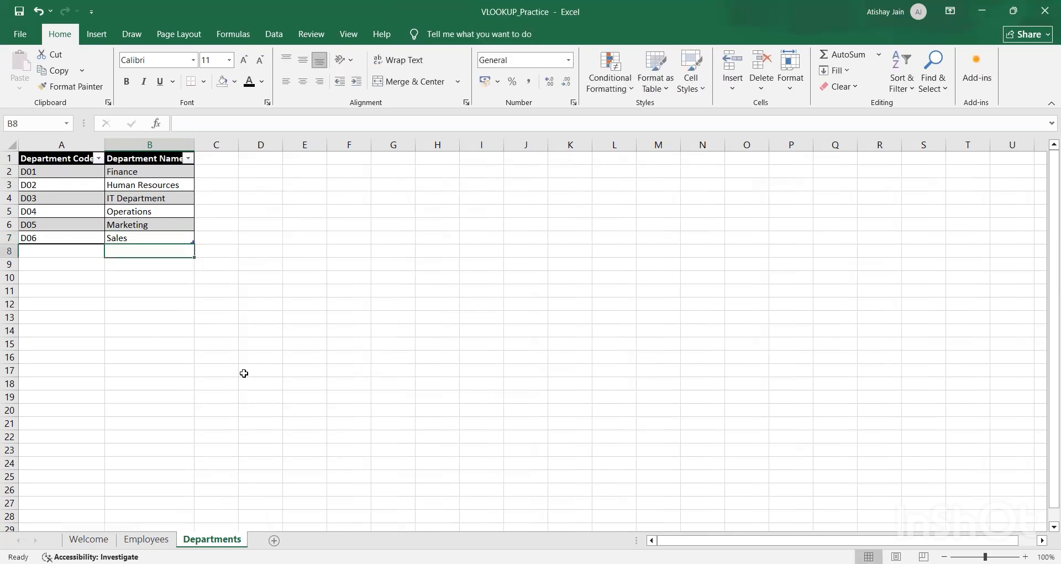
Step: Check the updated lookup result in E23 on the Employees sheet against the D06 row on the Departments sheet
{"action": "left_click", "coordinate": [133, 540]}
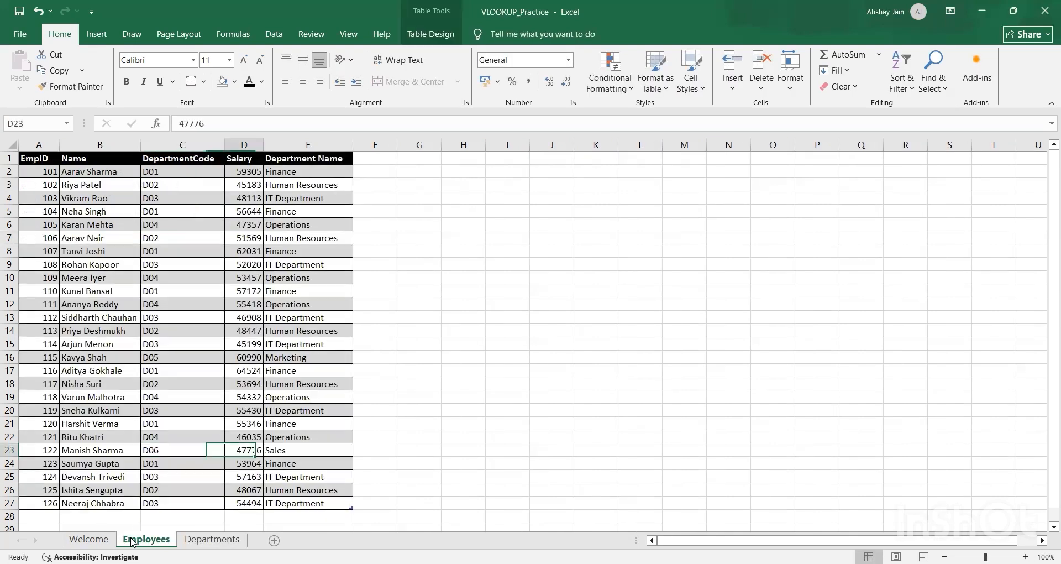
{"action": "key", "text": "Right"}
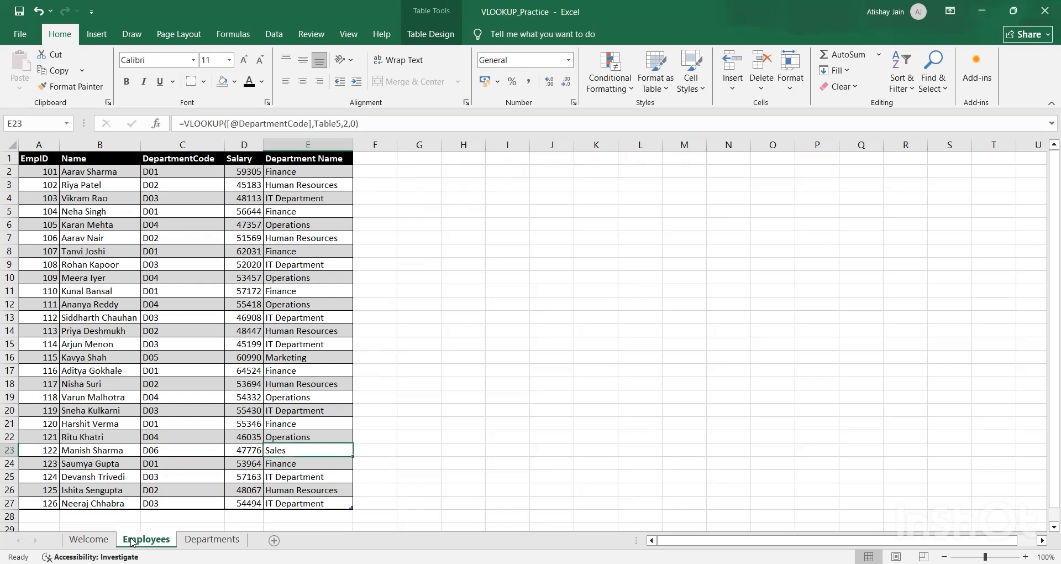
{"action": "left_click", "coordinate": [185, 541]}
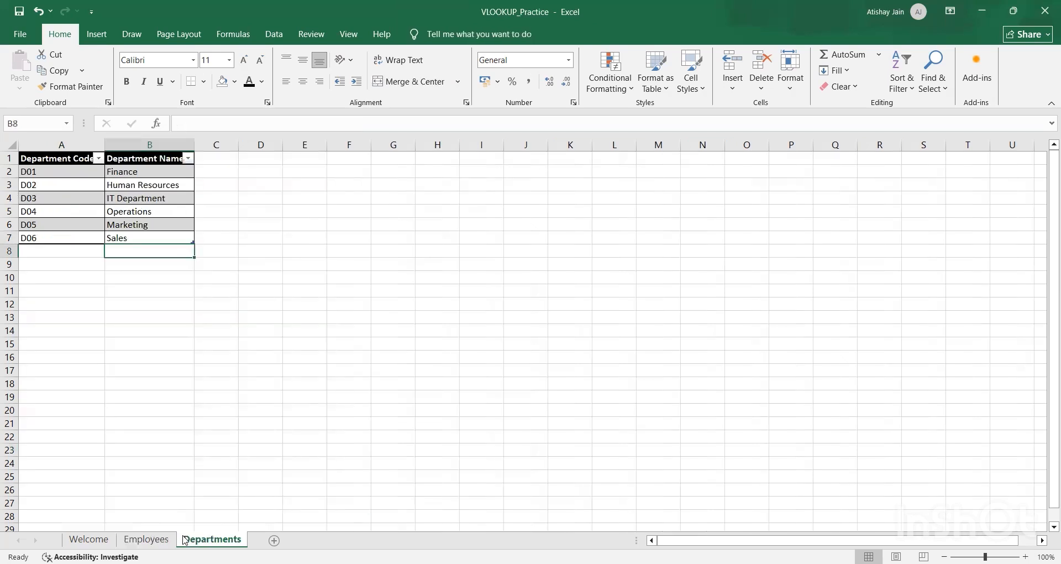
{"action": "key", "text": "Left"}
{"action": "key", "text": "Right"}
{"action": "key", "text": "Left"}
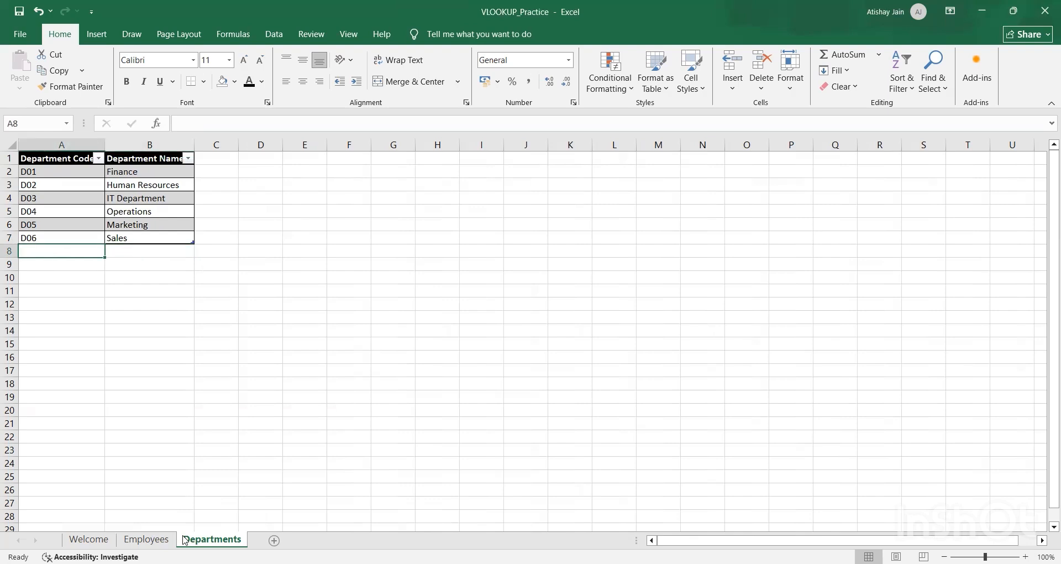
{"action": "key", "text": "Right"}
{"action": "key", "text": "Left"}
Step: Review the Department Name column on the Employees sheet against the Departments table, ending at the VLOOKUP formula in E2
{"action": "left_click", "coordinate": [146, 539]}
{"action": "key", "text": "Right"}
{"action": "key", "text": "Right"}
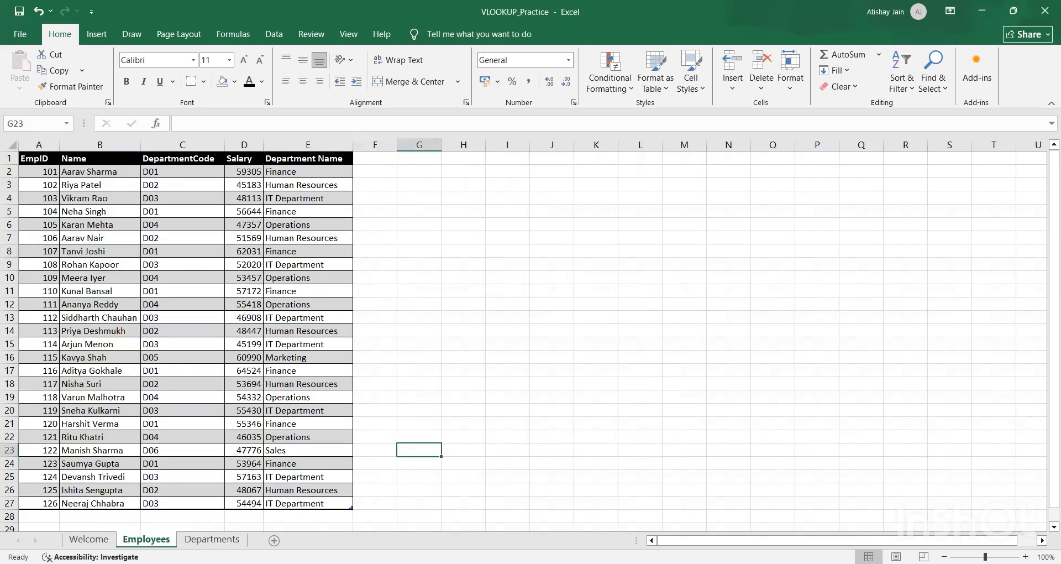
{"action": "key", "text": "Left"}
{"action": "key", "text": "Left"}
{"action": "key", "text": "ctrl+Page_Down"}
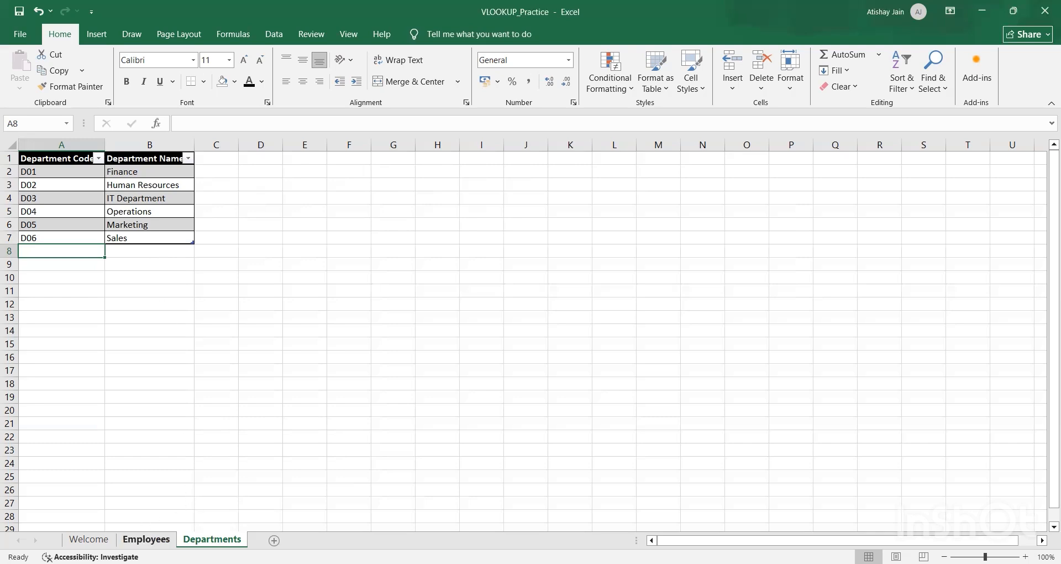
{"action": "left_click", "coordinate": [146, 539]}
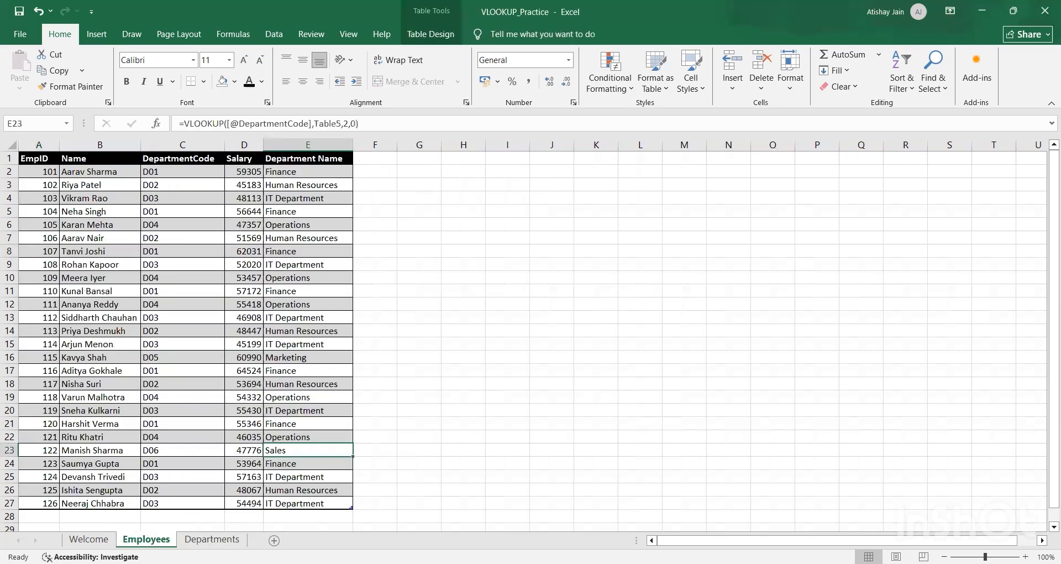
{"action": "key", "text": "Up"}
{"action": "key", "text": "Up"}
{"action": "key", "text": "Up"}
{"action": "key", "text": "Up"}
{"action": "key", "text": "Up"}
{"action": "key", "text": "Up"}
{"action": "key", "text": "Up"}
{"action": "key", "text": "Up"}
{"action": "key", "text": "Up"}
{"action": "key", "text": "Up"}
{"action": "key", "text": "Up"}
{"action": "key", "text": "Up"}
{"action": "key", "text": "Up"}
{"action": "key", "text": "Up"}
{"action": "key", "text": "Up"}
{"action": "key", "text": "Up"}
{"action": "key", "text": "Up"}
{"action": "key", "text": "Up"}
{"action": "key", "text": "Up"}
{"action": "key", "text": "Up"}
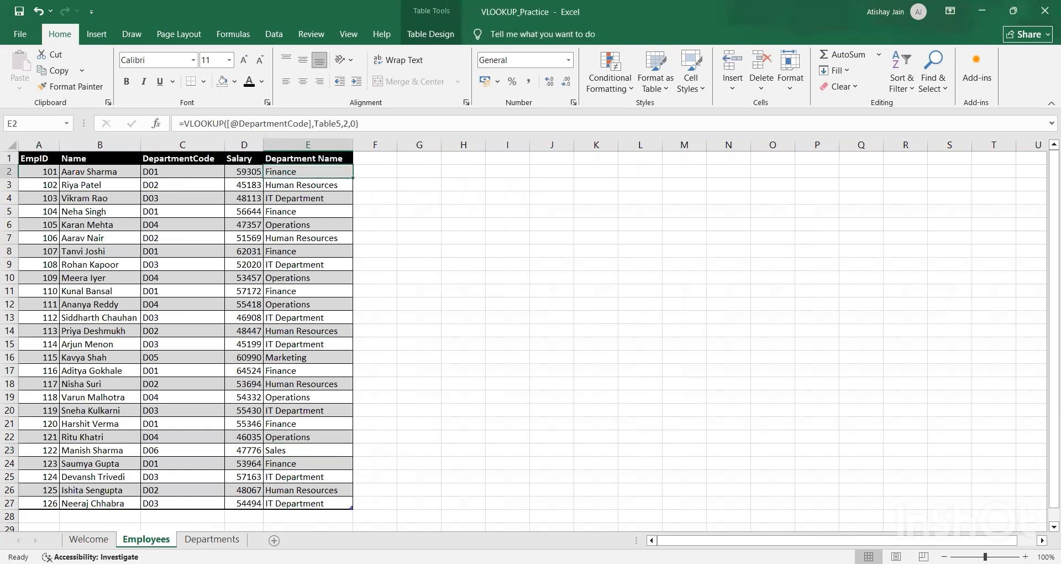